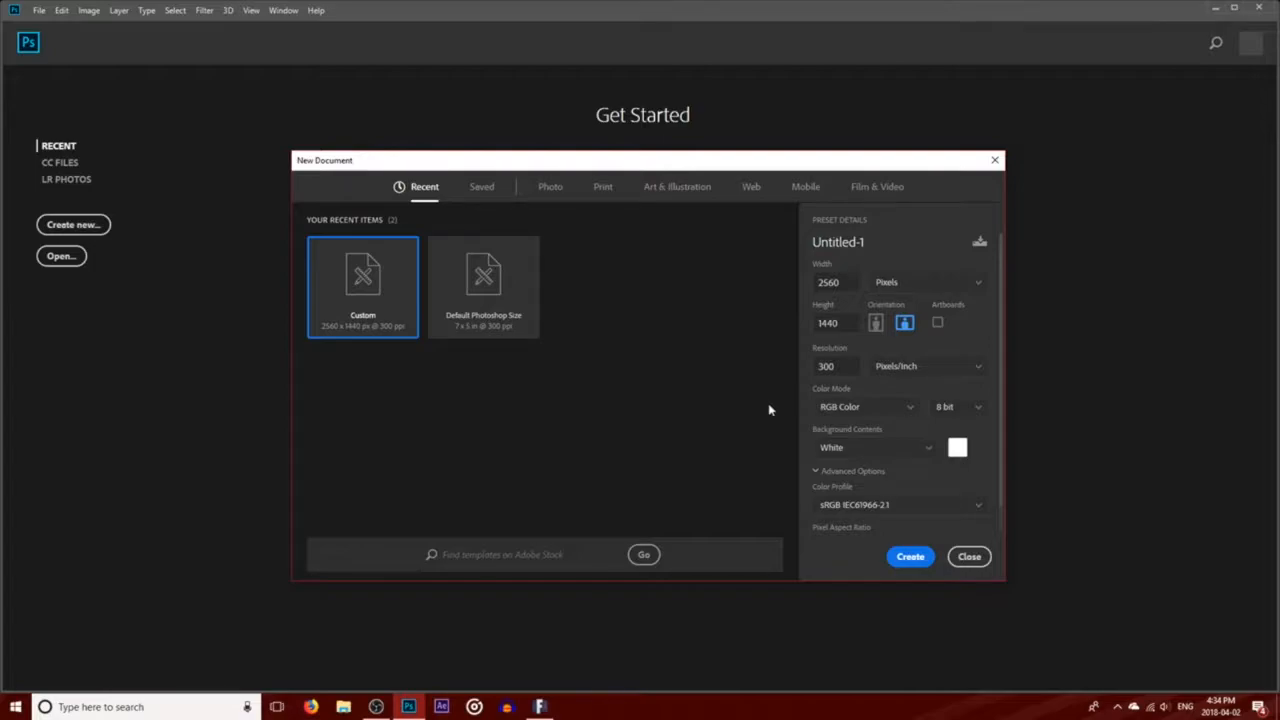
Create a 2560 × 1440 px landscape document at 300 pixels/inch in RGB Color with a white background.
click(845, 414)
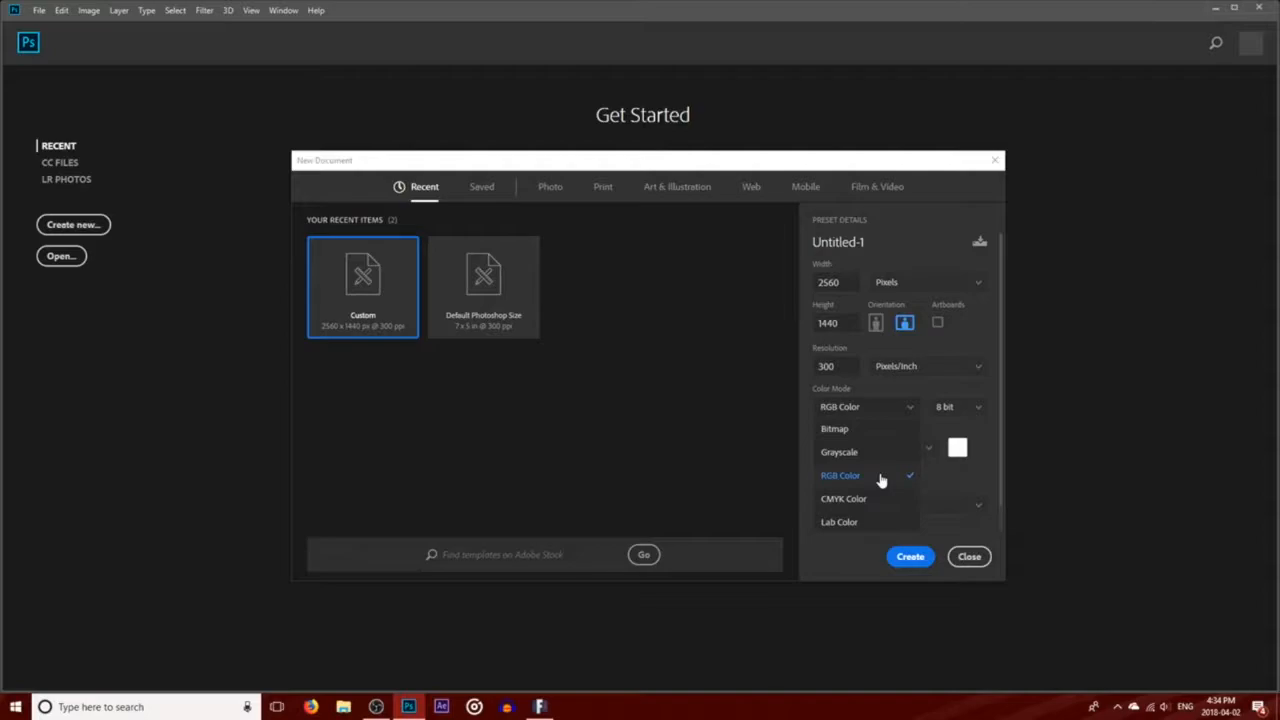
click(874, 479)
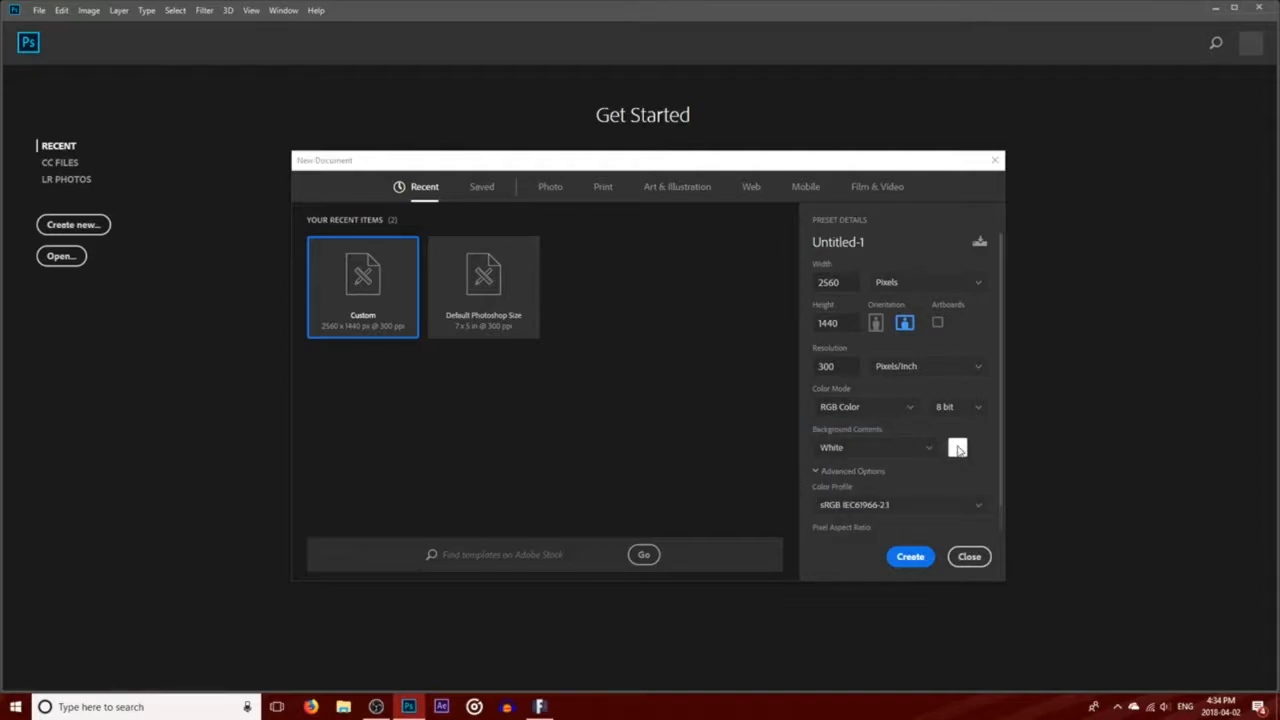
click(914, 557)
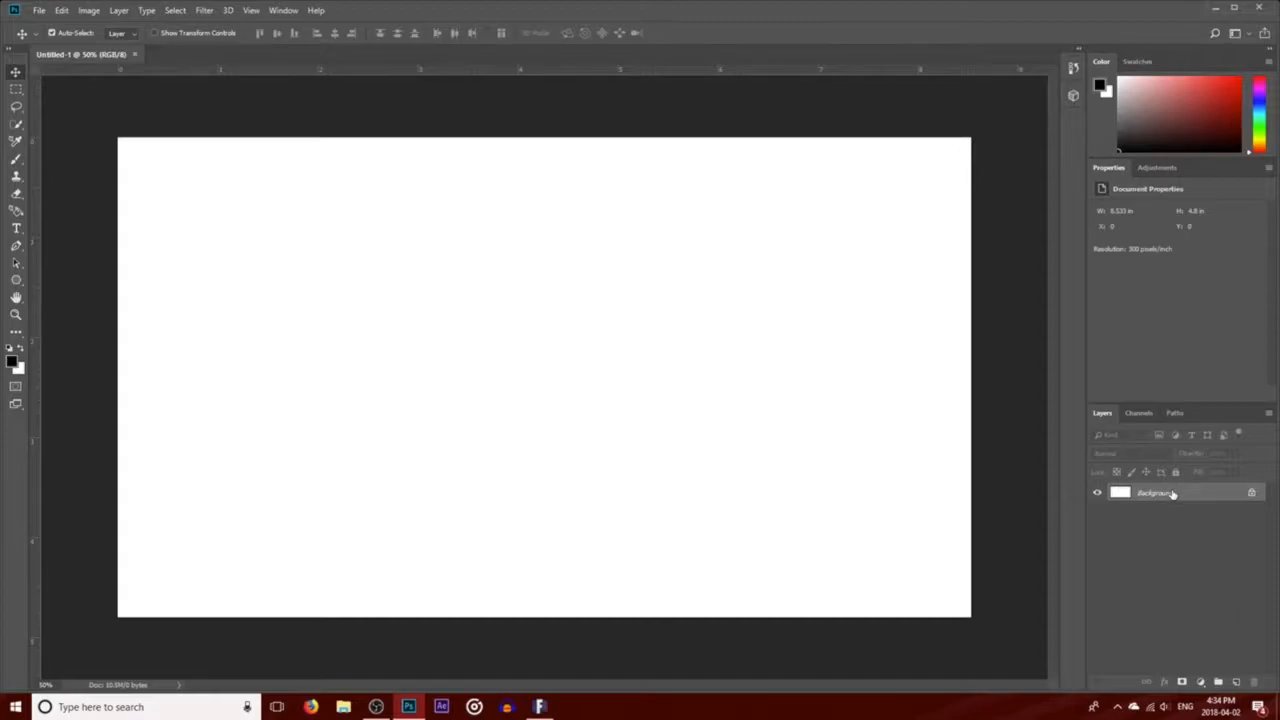
Convert the background layer to a smart object and add a Gradient Overlay effect to it.
right_click(1180, 497)
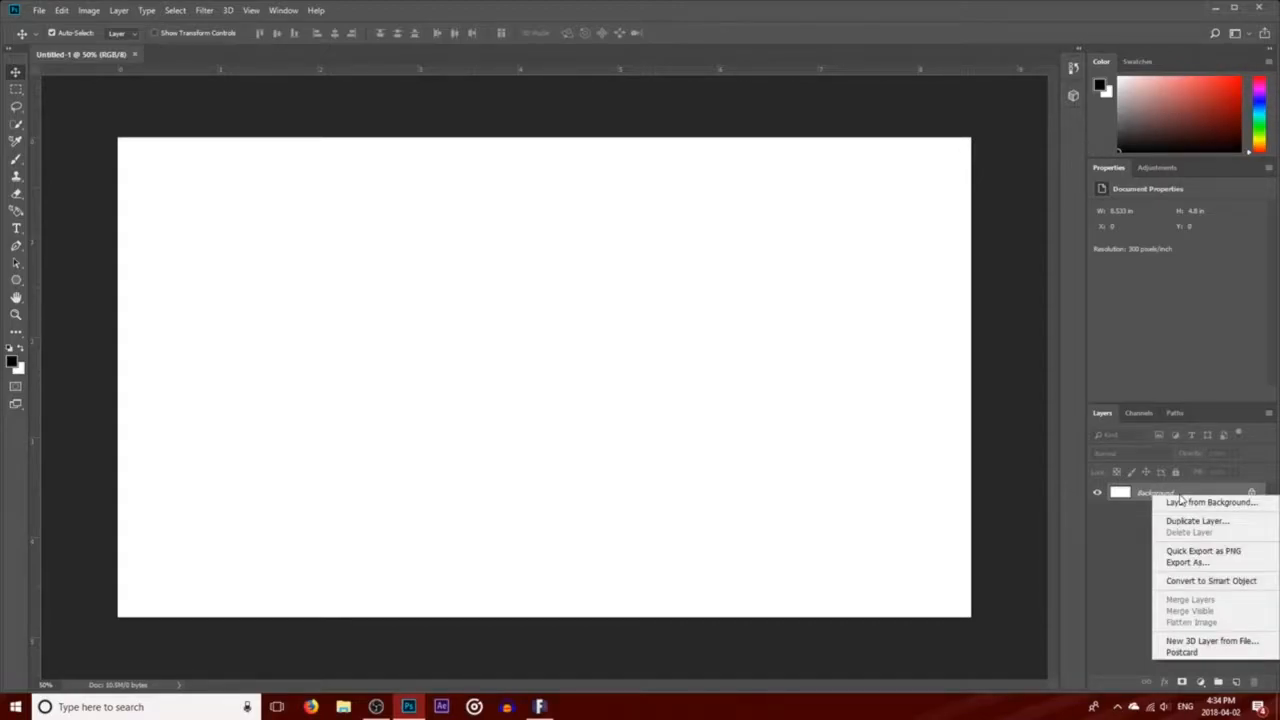
click(1234, 585)
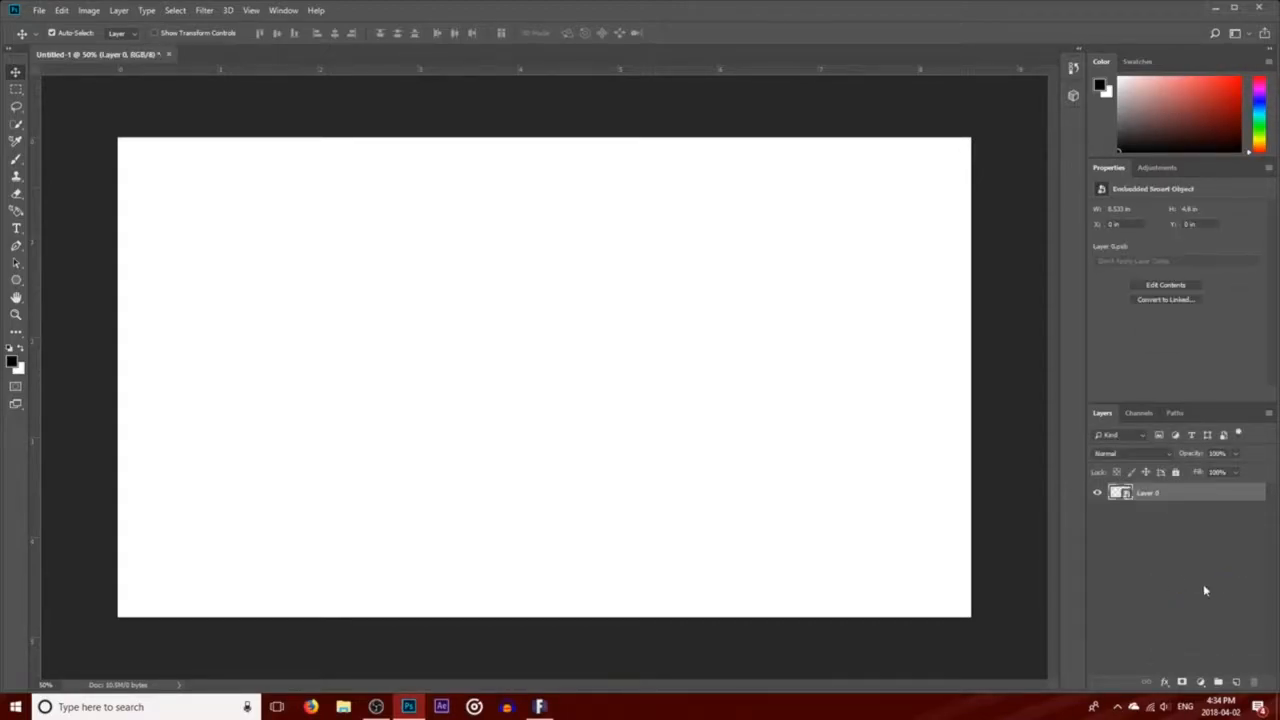
double_click(1191, 500)
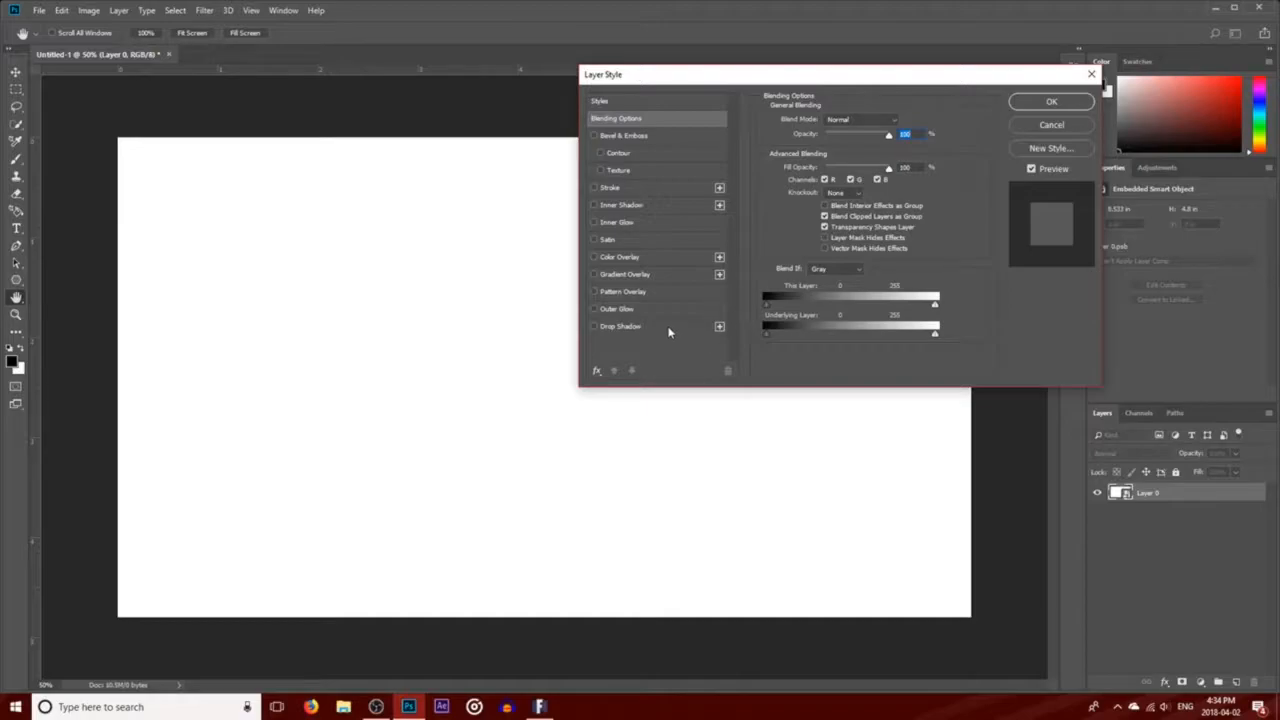
click(594, 274)
click(640, 275)
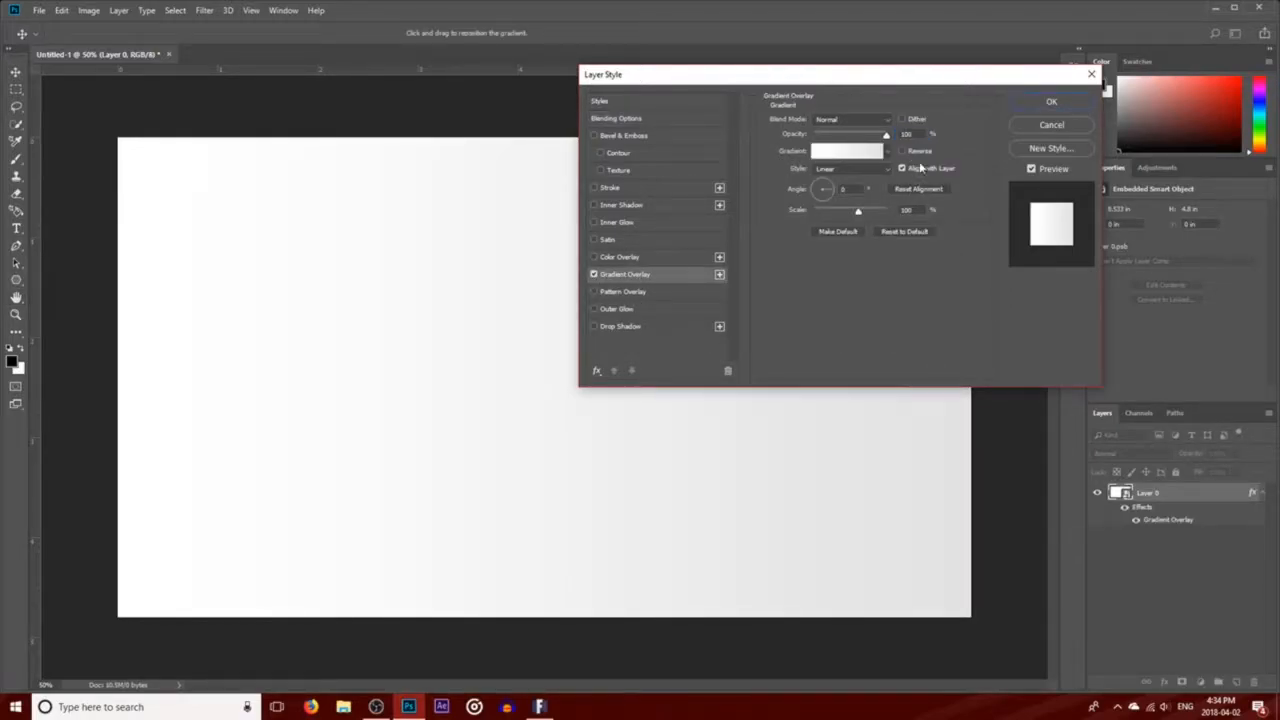
Set the start colour stop of the overlay's gradient to white.
click(850, 153)
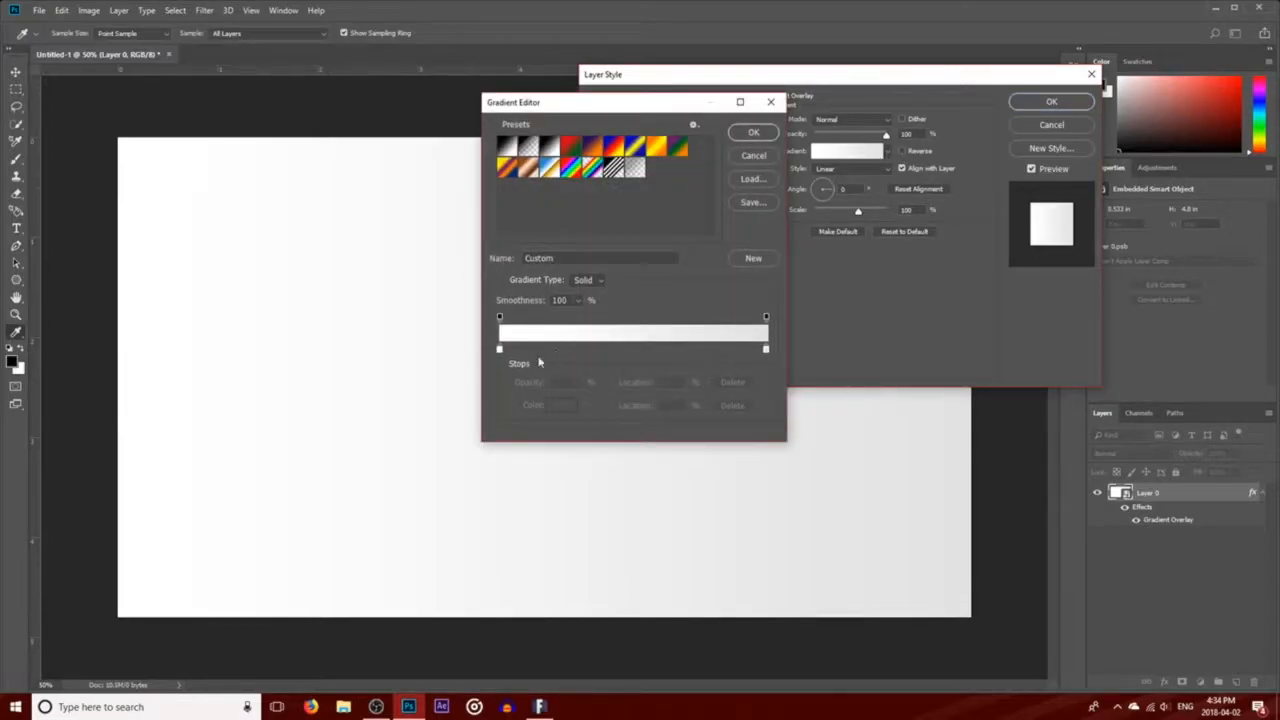
click(500, 350)
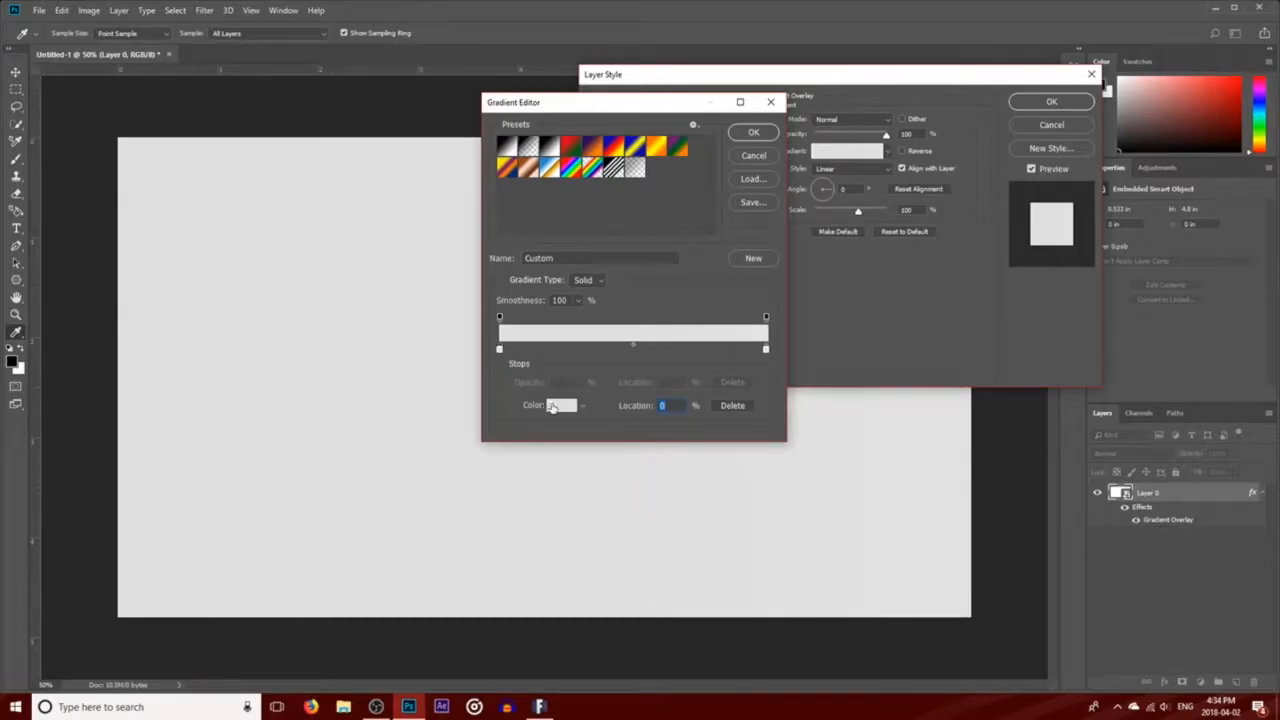
click(555, 405)
click(754, 180)
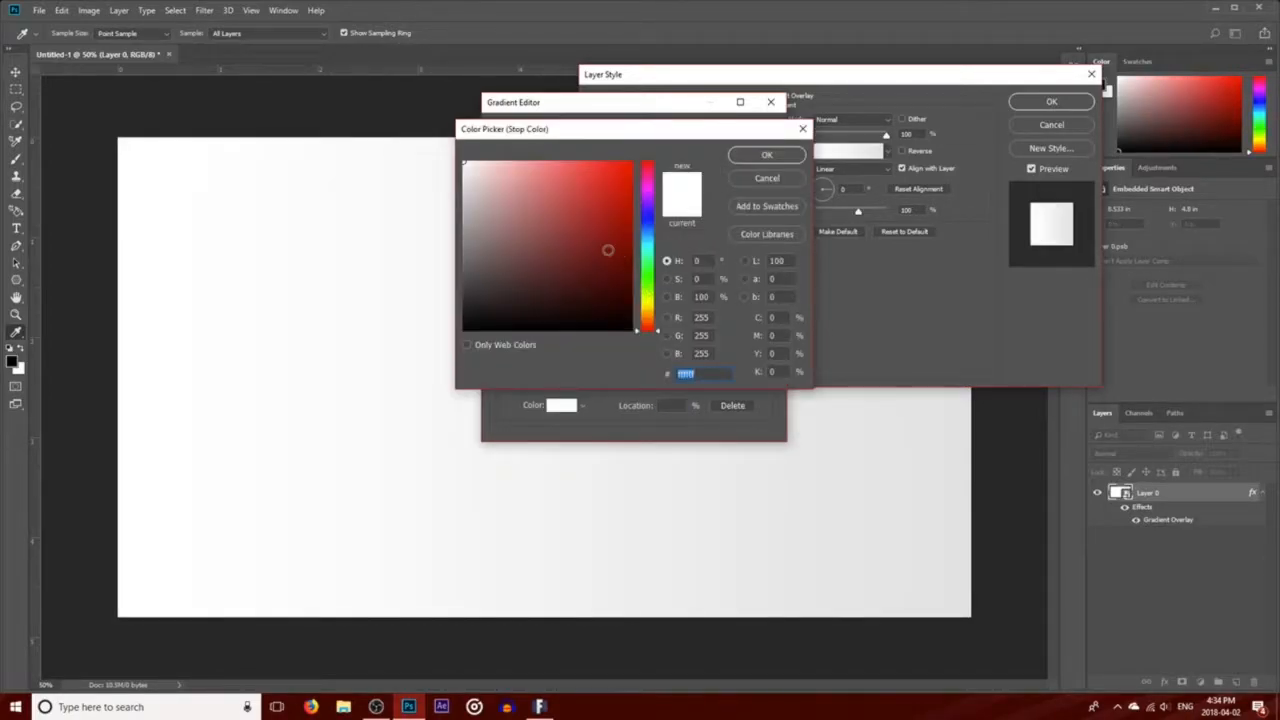
drag(511, 191, 418, 126)
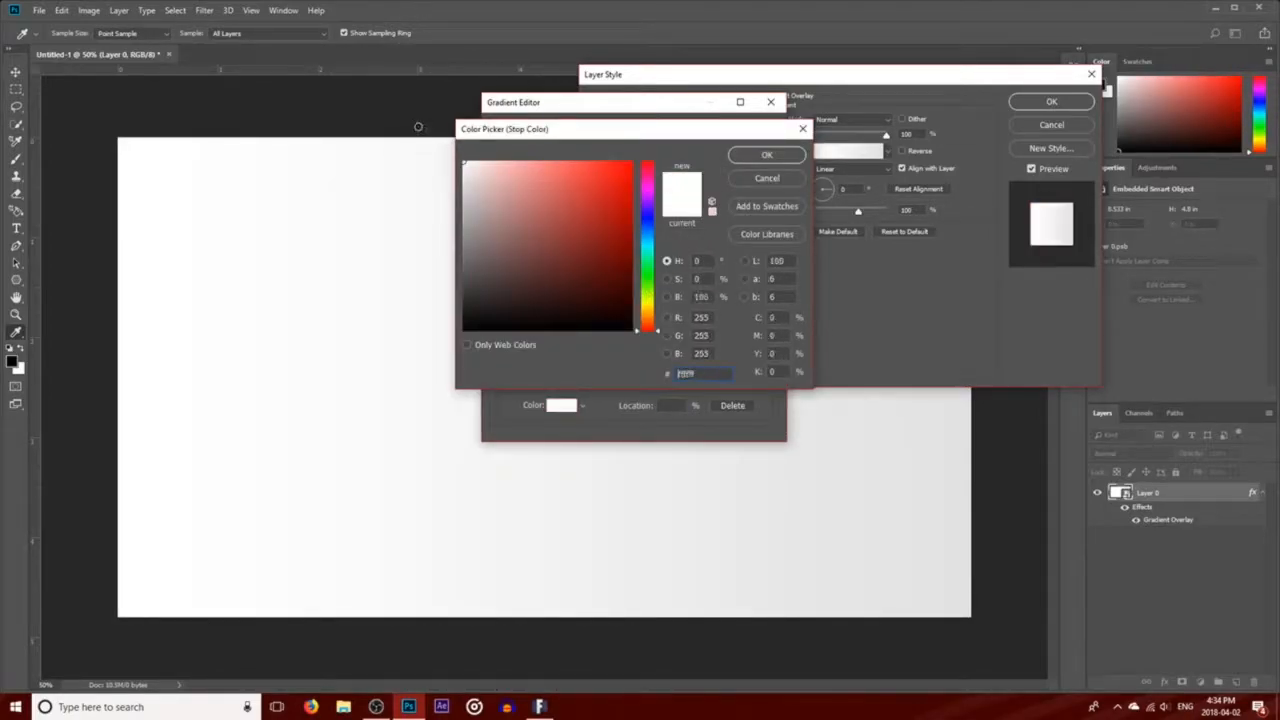
click(762, 156)
Set the gradient's end colour stop to light grey d9d9d9 and apply the linear overlay at a 0° angle.
click(767, 351)
click(564, 408)
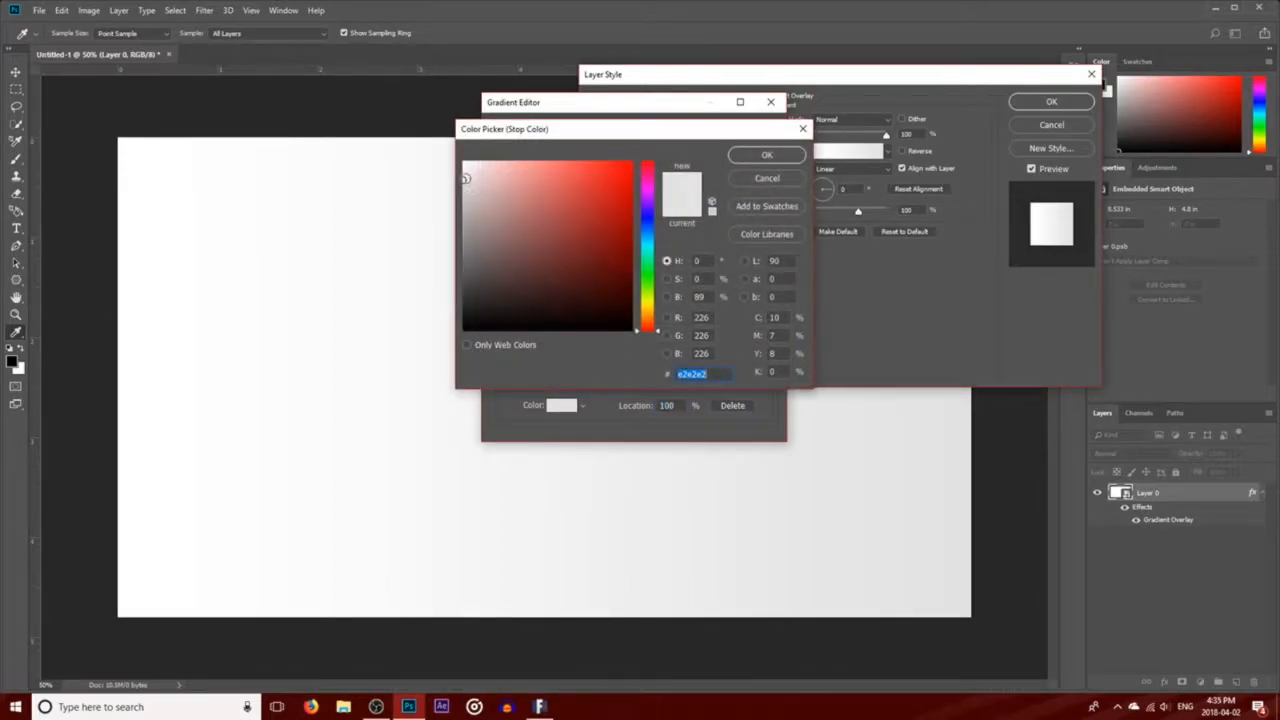
drag(465, 177, 463, 186)
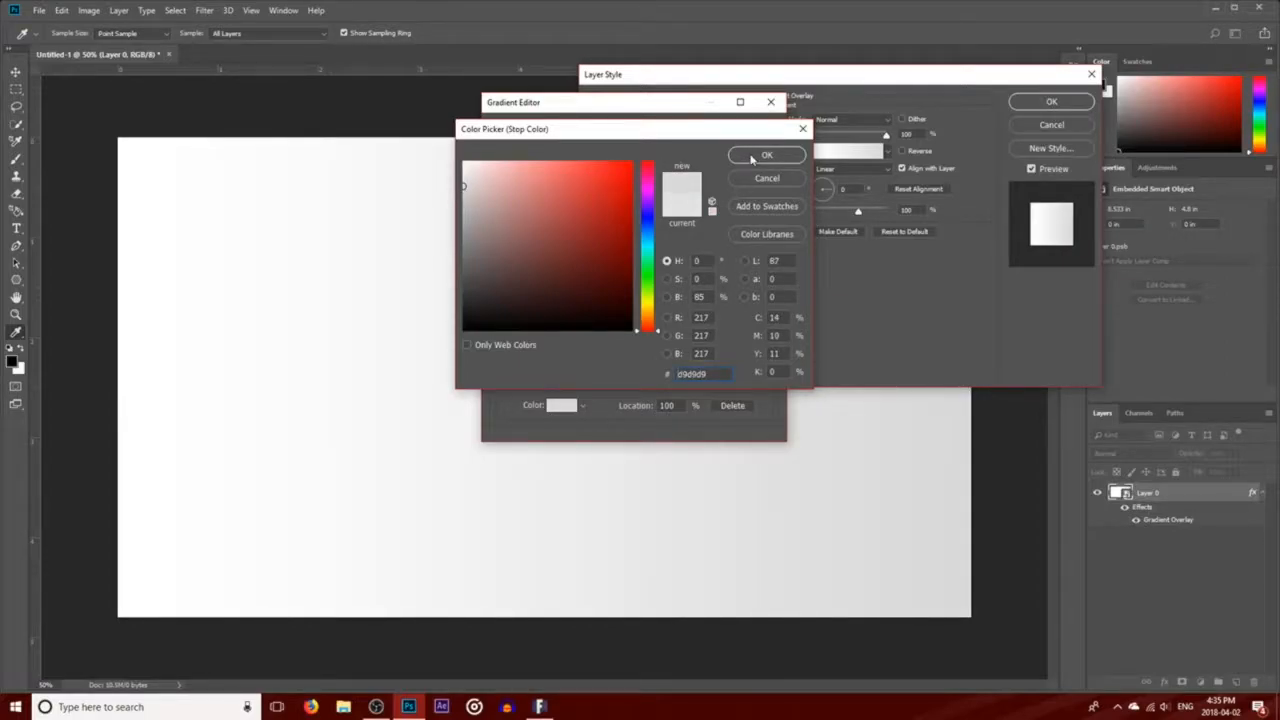
click(768, 156)
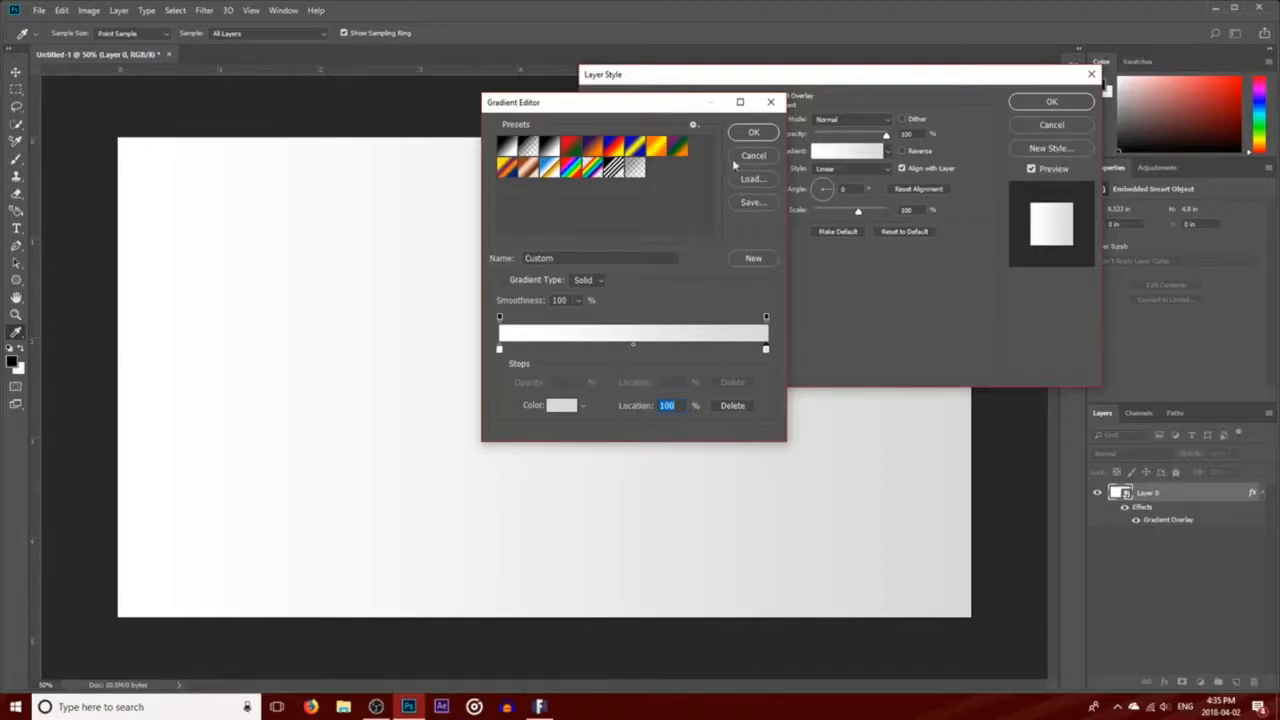
click(756, 133)
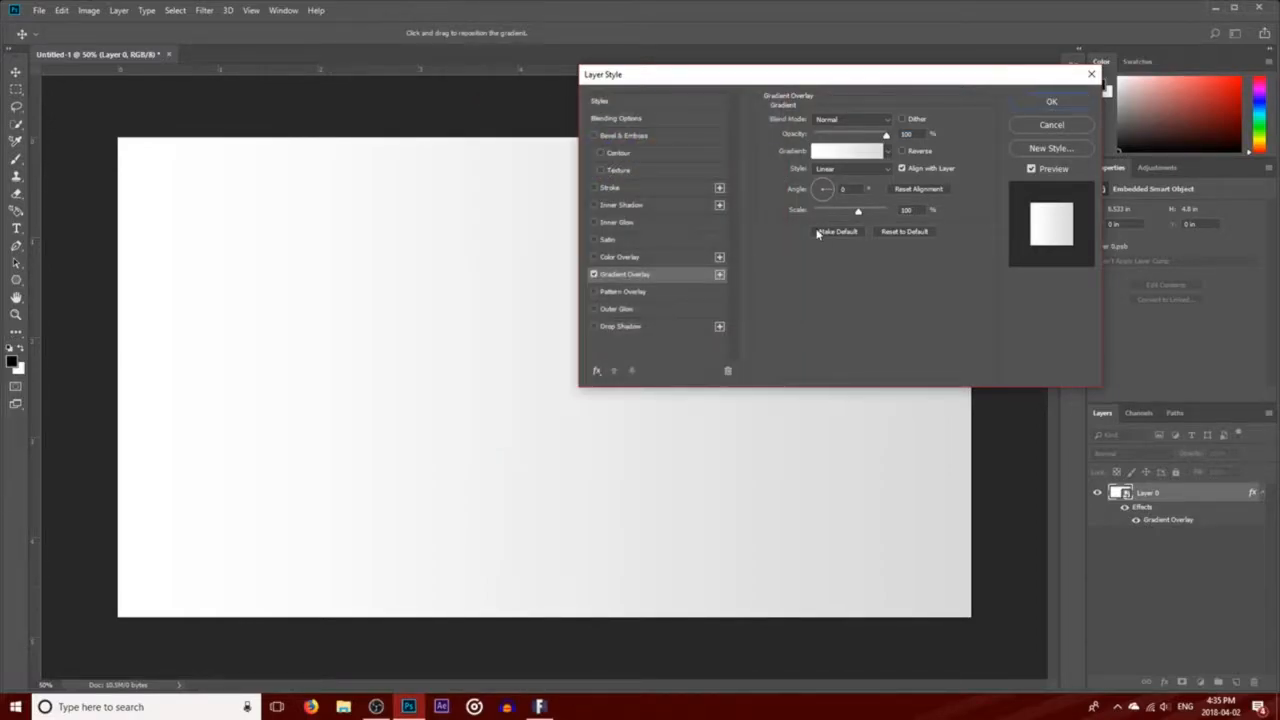
drag(830, 194, 861, 189)
click(1051, 102)
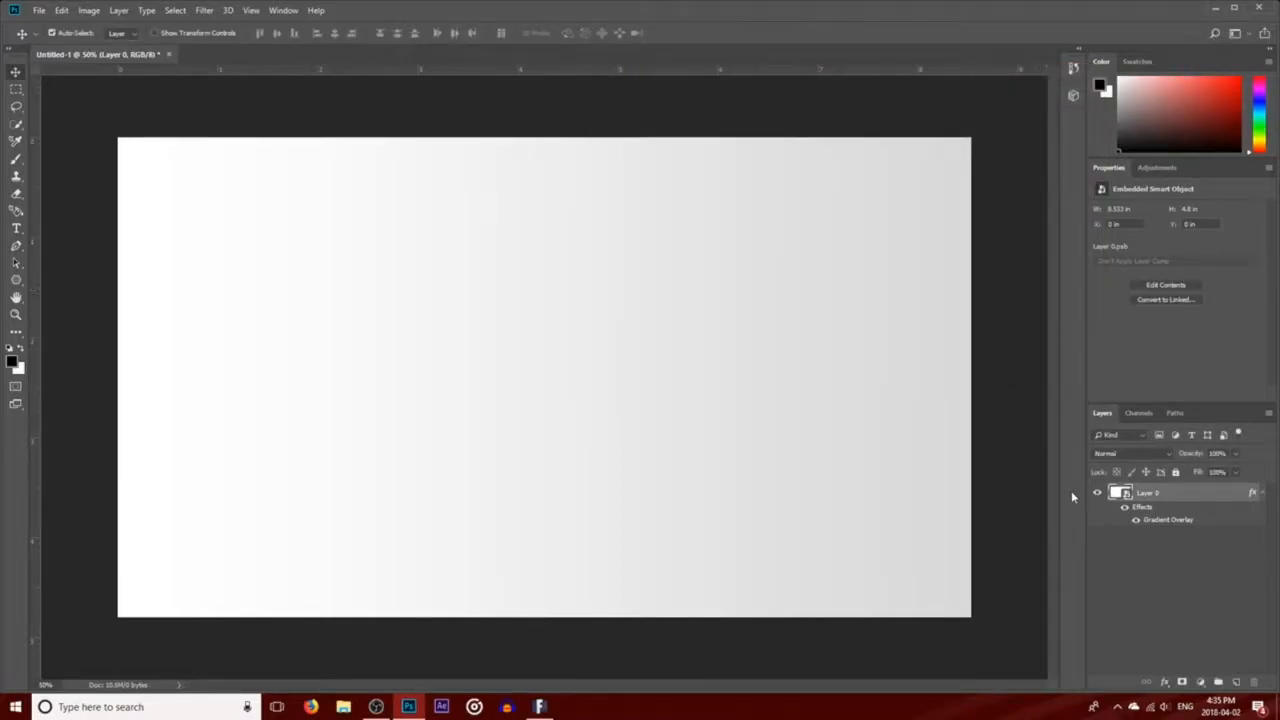
Compare the background with its Gradient Overlay hidden and shown, leaving the effect on and the layer's effects list collapsed.
click(1240, 535)
click(1261, 494)
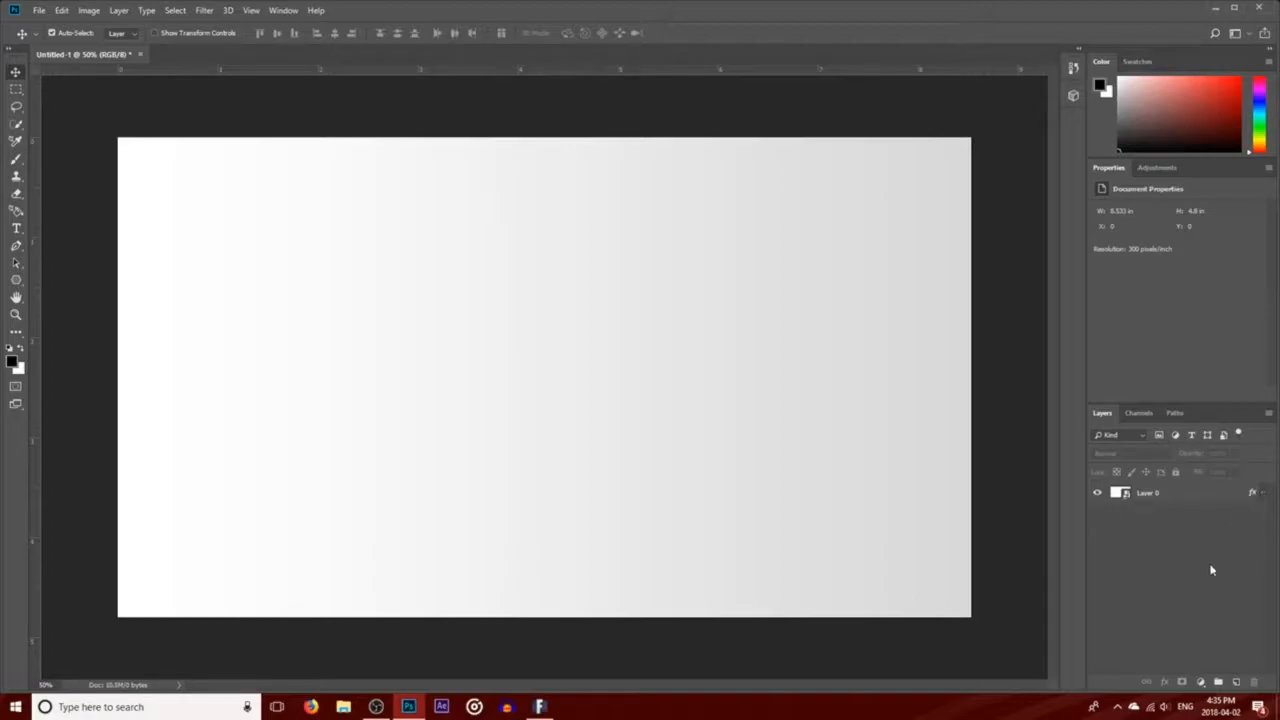
click(1263, 496)
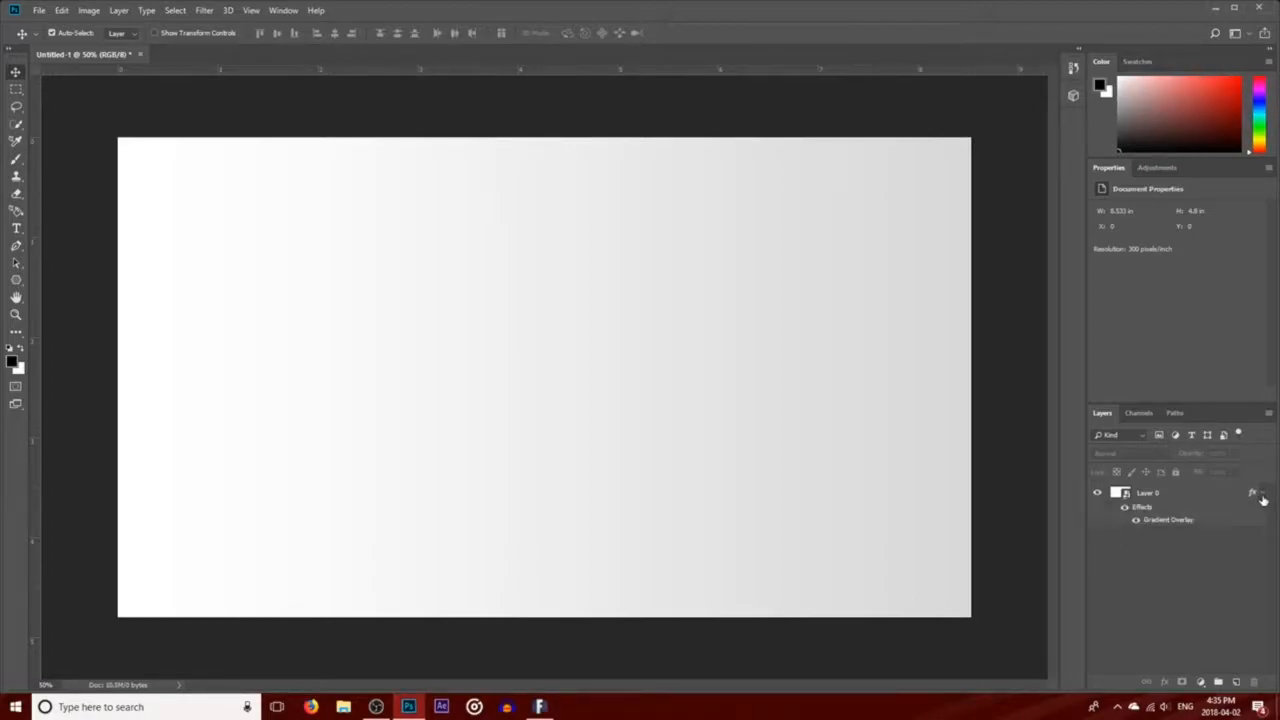
click(1136, 521)
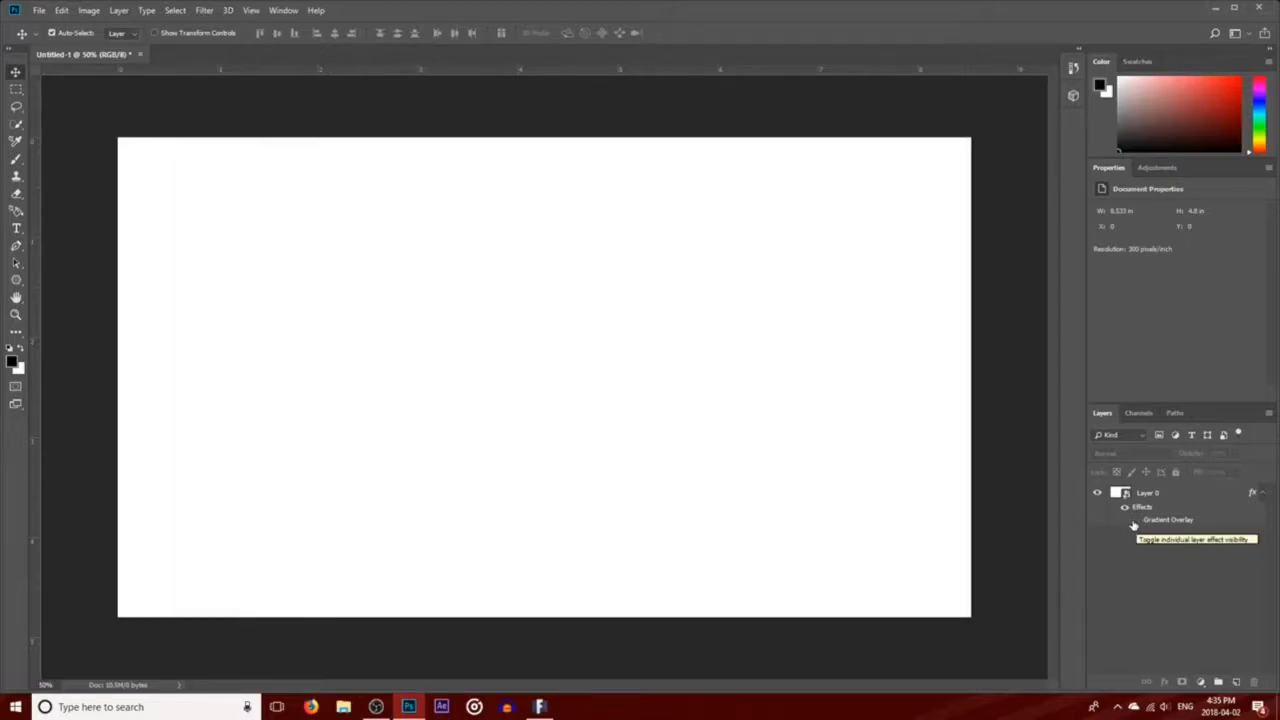
click(1135, 521)
click(1262, 494)
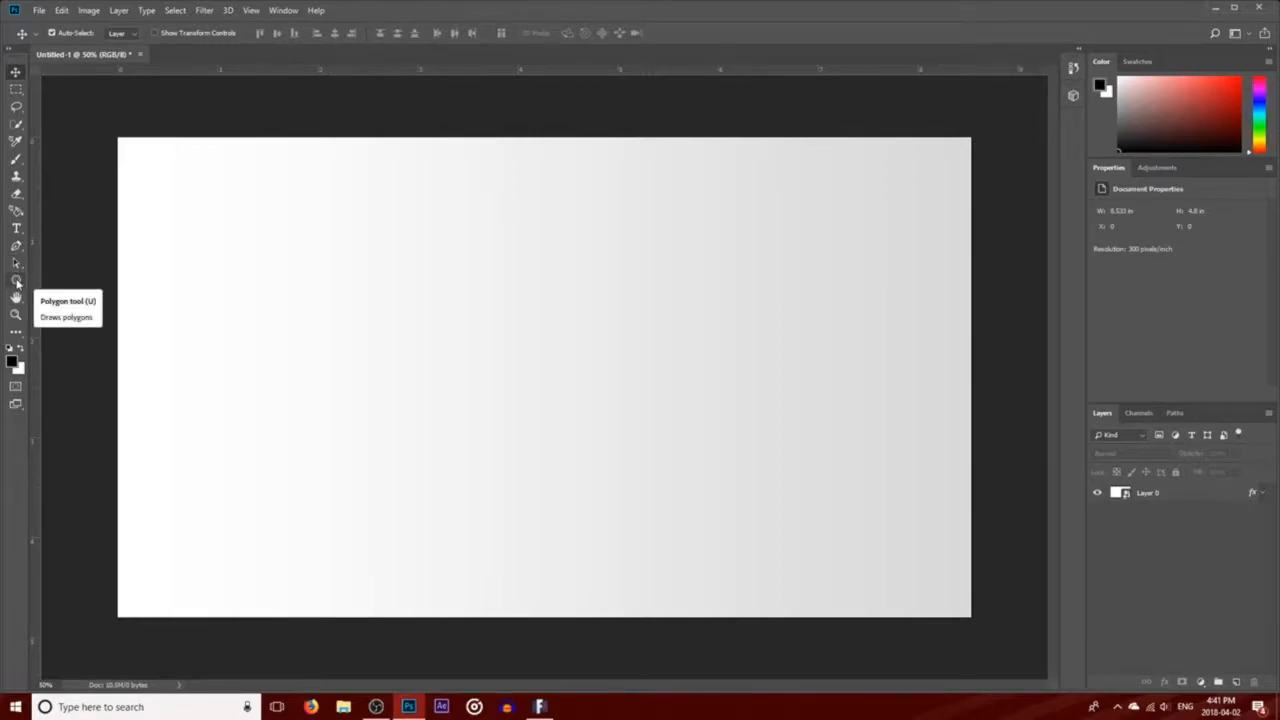
Draw a black three-sided polygon on the canvas, discarding a first trial triangle.
click(16, 283)
right_click(16, 283)
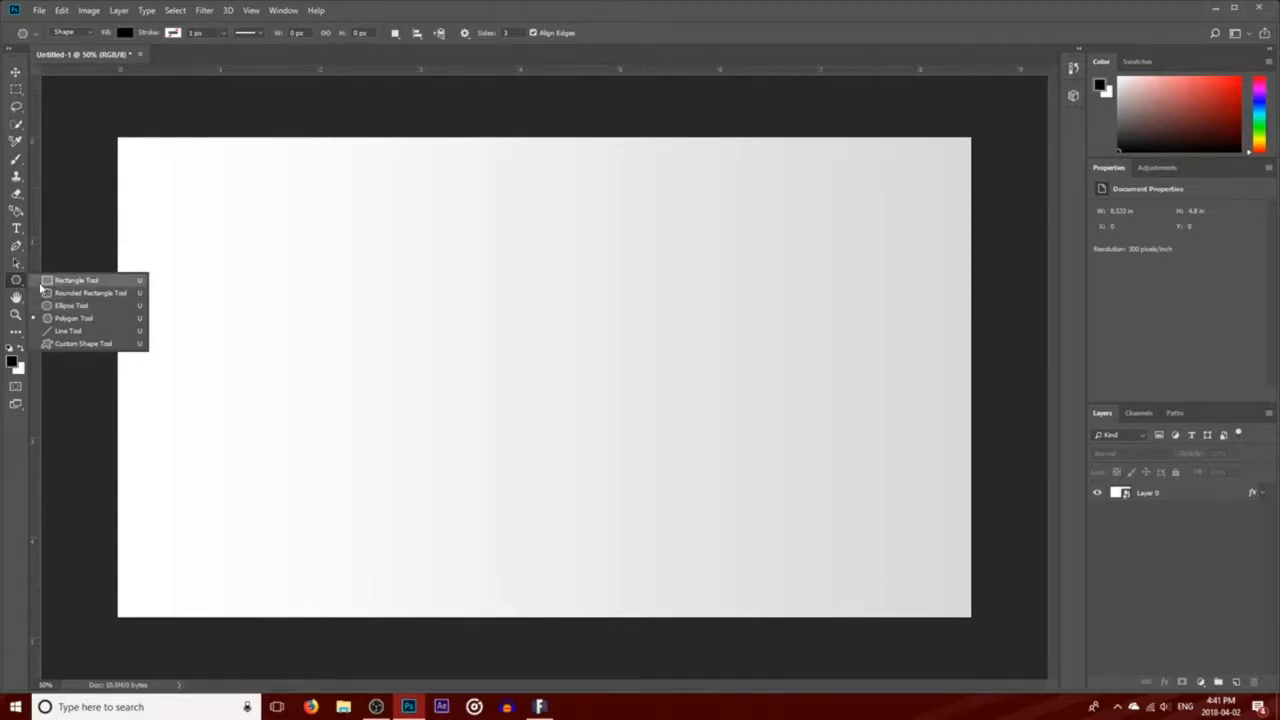
click(96, 317)
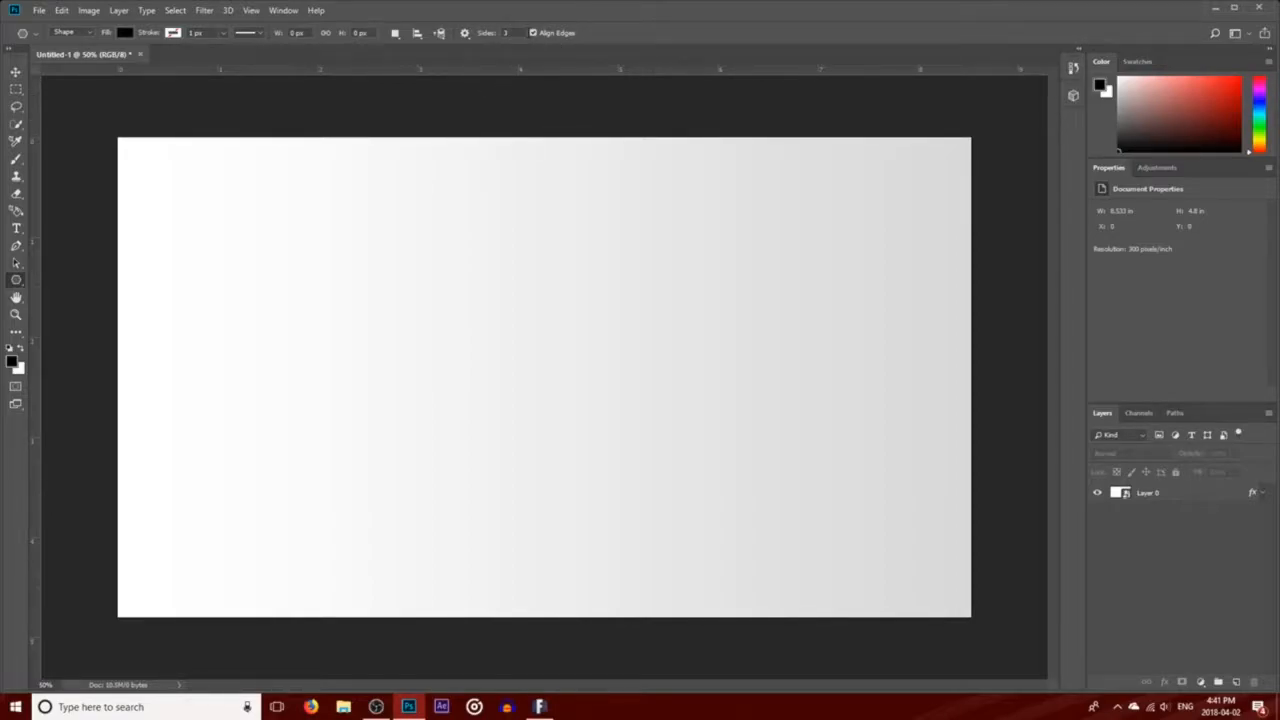
drag(465, 259, 514, 341)
key(Delete)
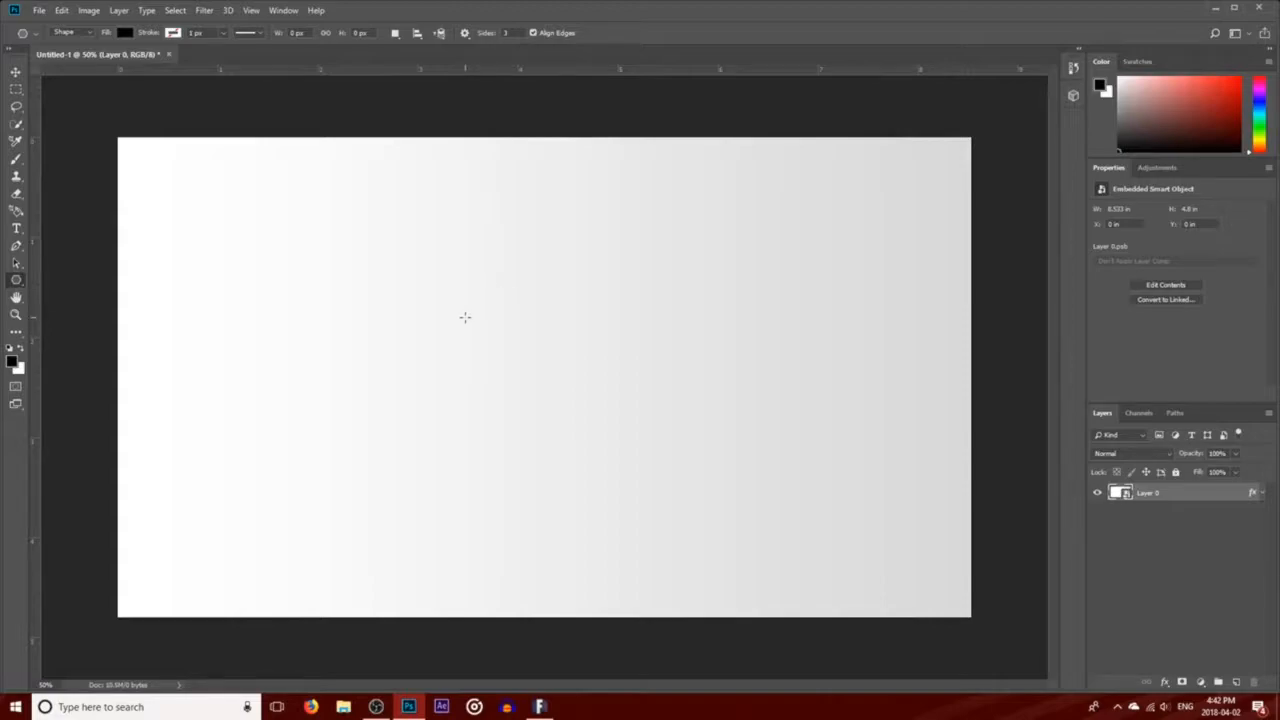
drag(385, 304, 301, 257)
Enlarge the downward-pointing triangle to about 133% and centre it on the canvas.
key(v)
key(ctrl+t)
drag(469, 256, 535, 226)
drag(466, 296, 597, 358)
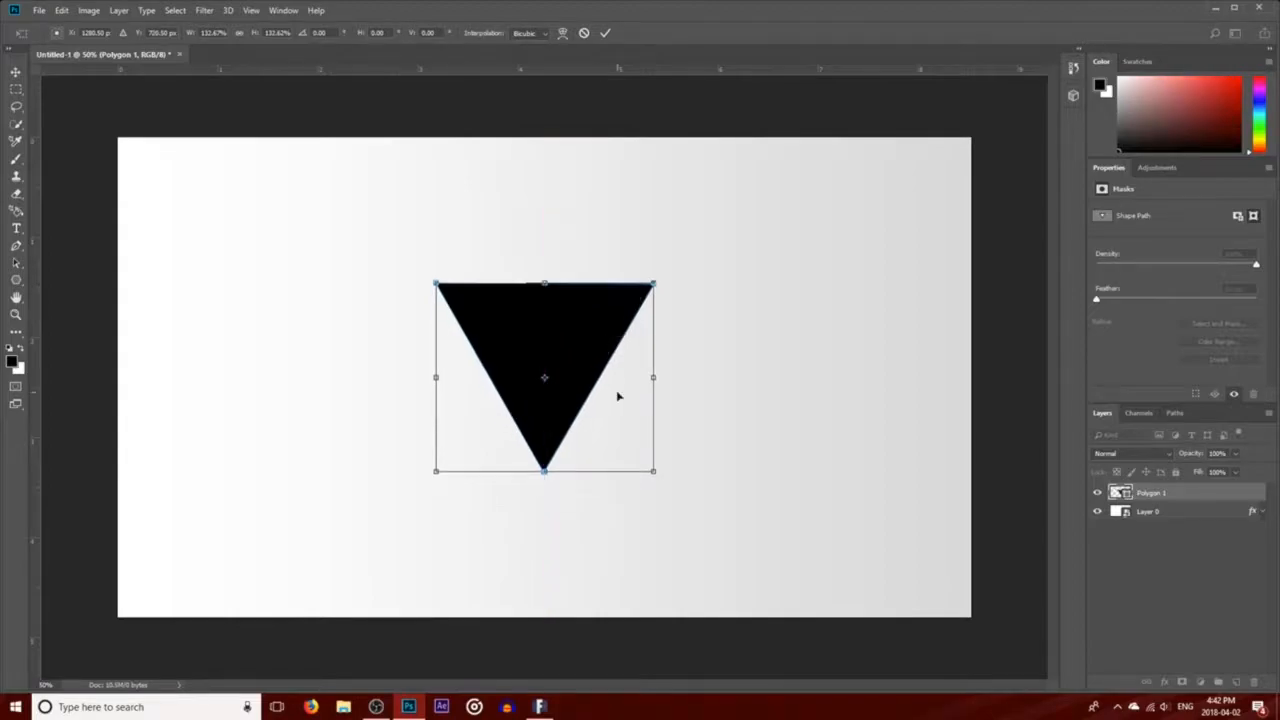
key(Return)
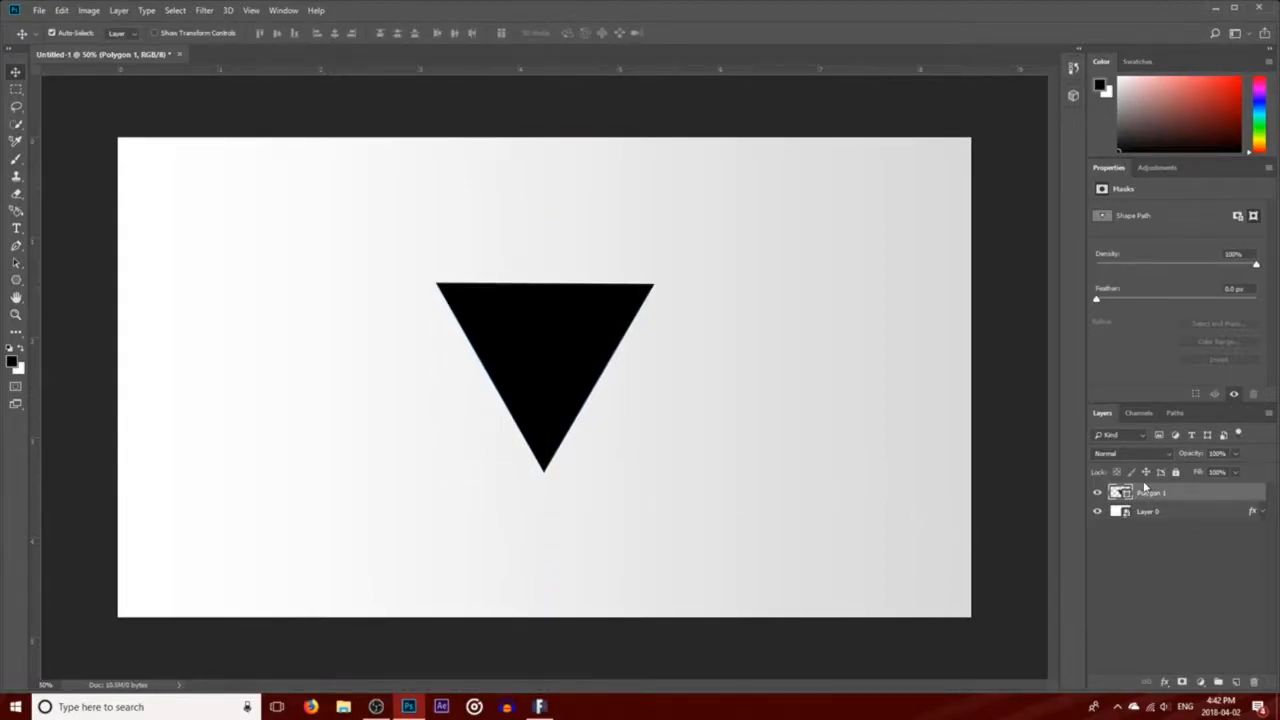
Duplicate the triangle, flip the copy point-up at about 69% width and 65% height, and centre it just above the large triangle.
key(ctrl+j)
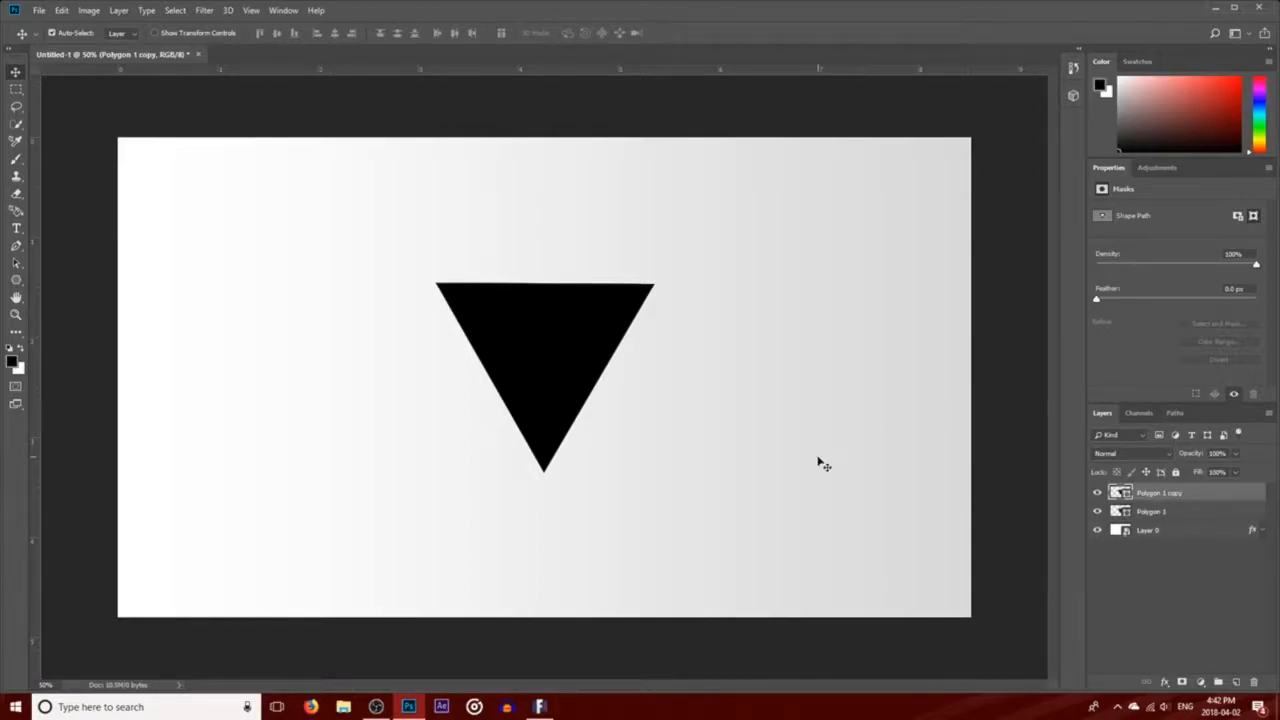
key(ctrl+t)
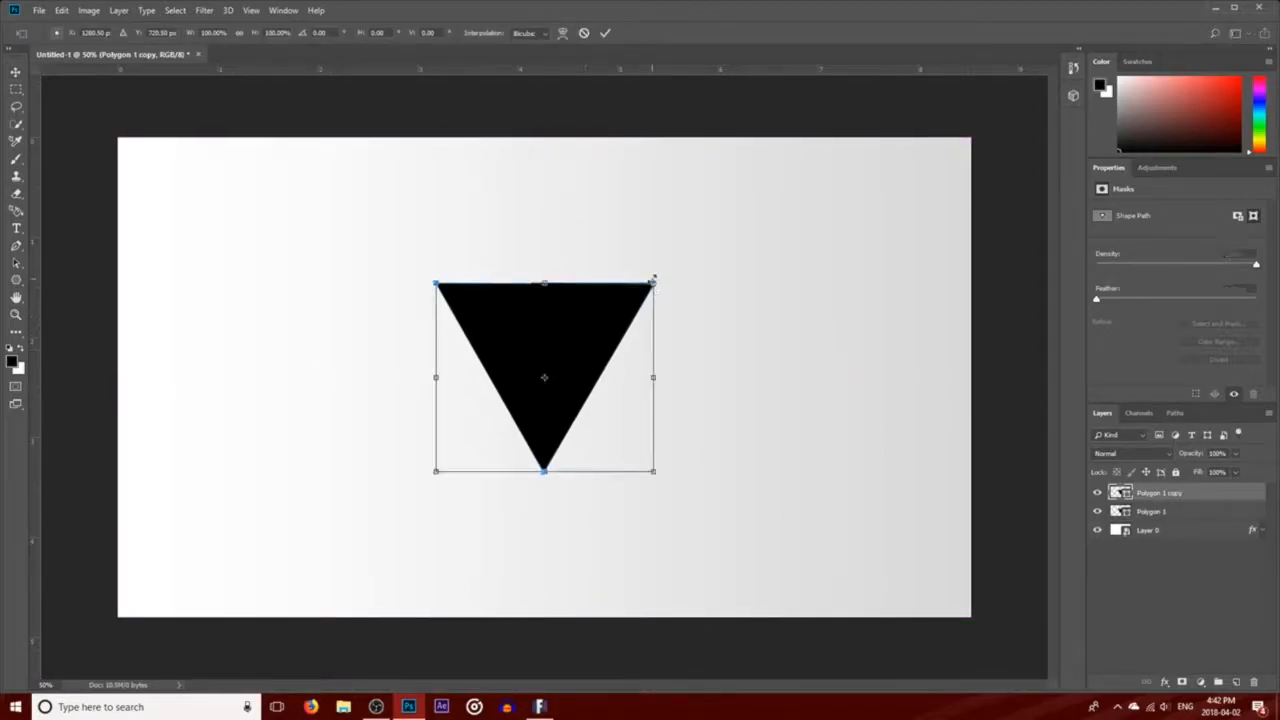
drag(654, 279, 549, 391)
drag(537, 531, 452, 344)
drag(511, 459, 529, 255)
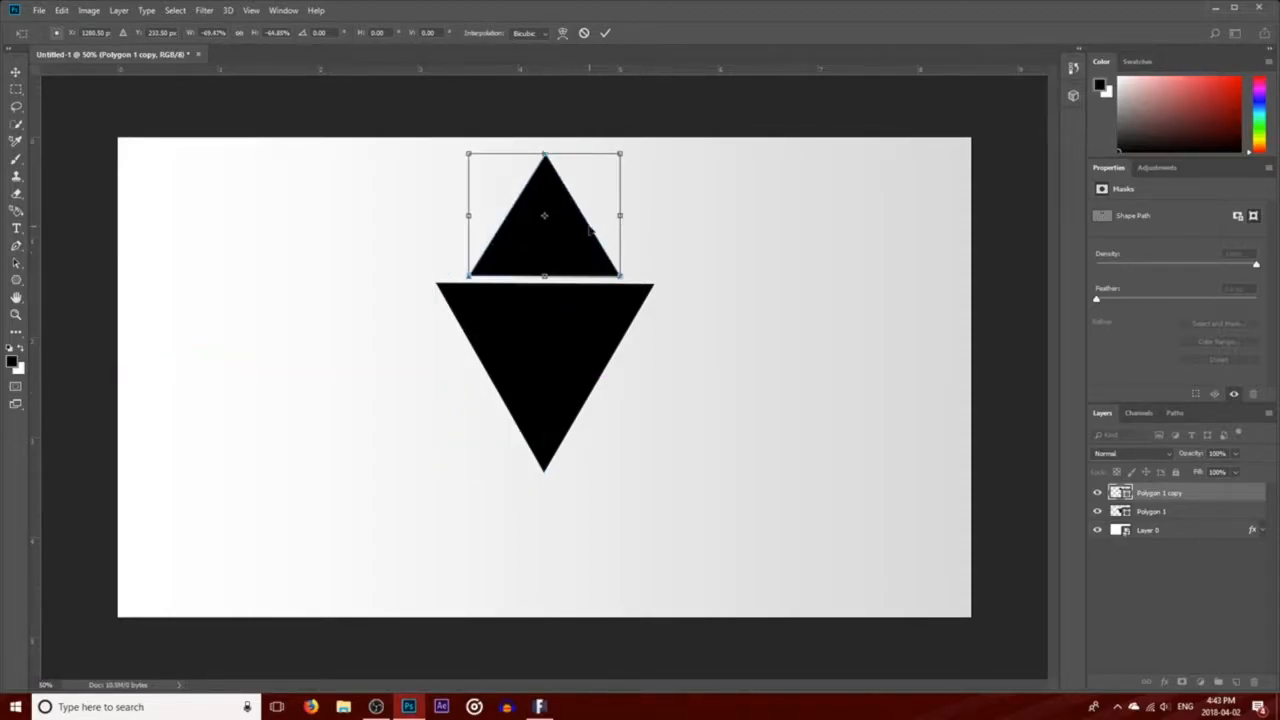
key(Return)
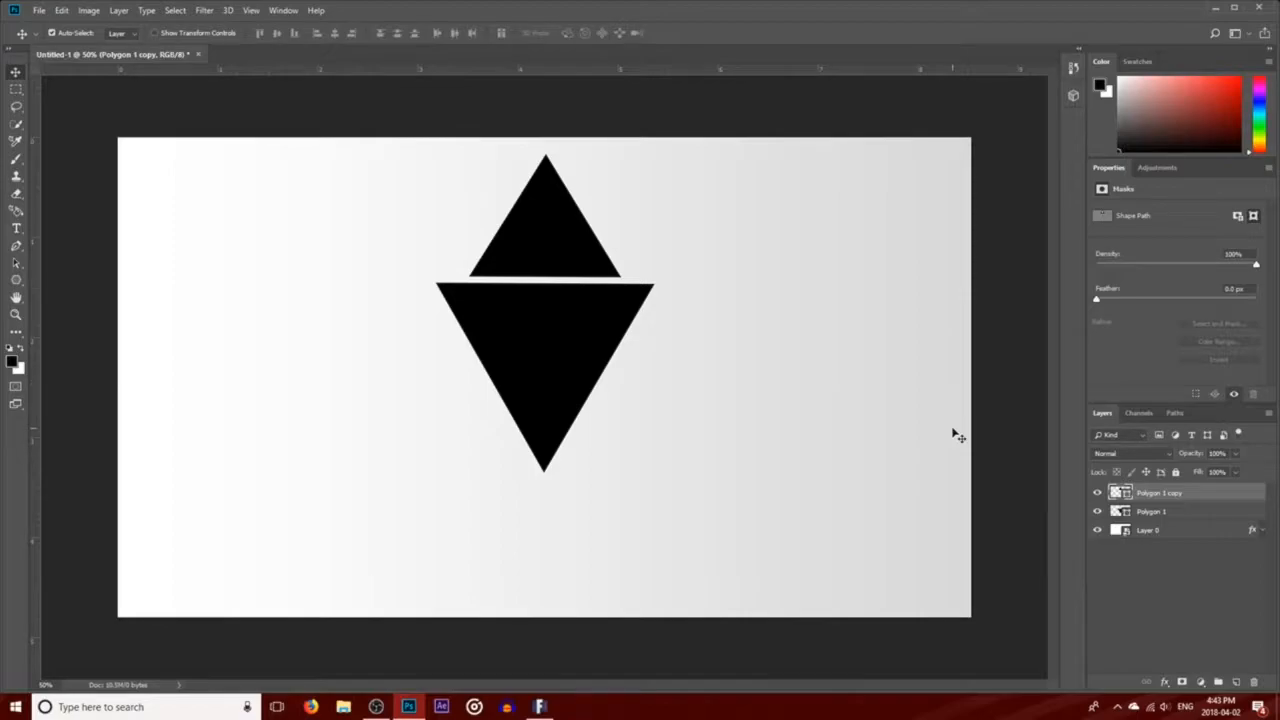
Duplicate the small triangle and fit the copy point-up beside the large triangle's right edge, narrowed to about 95% width.
key(ctrl)
key(ctrl+j)
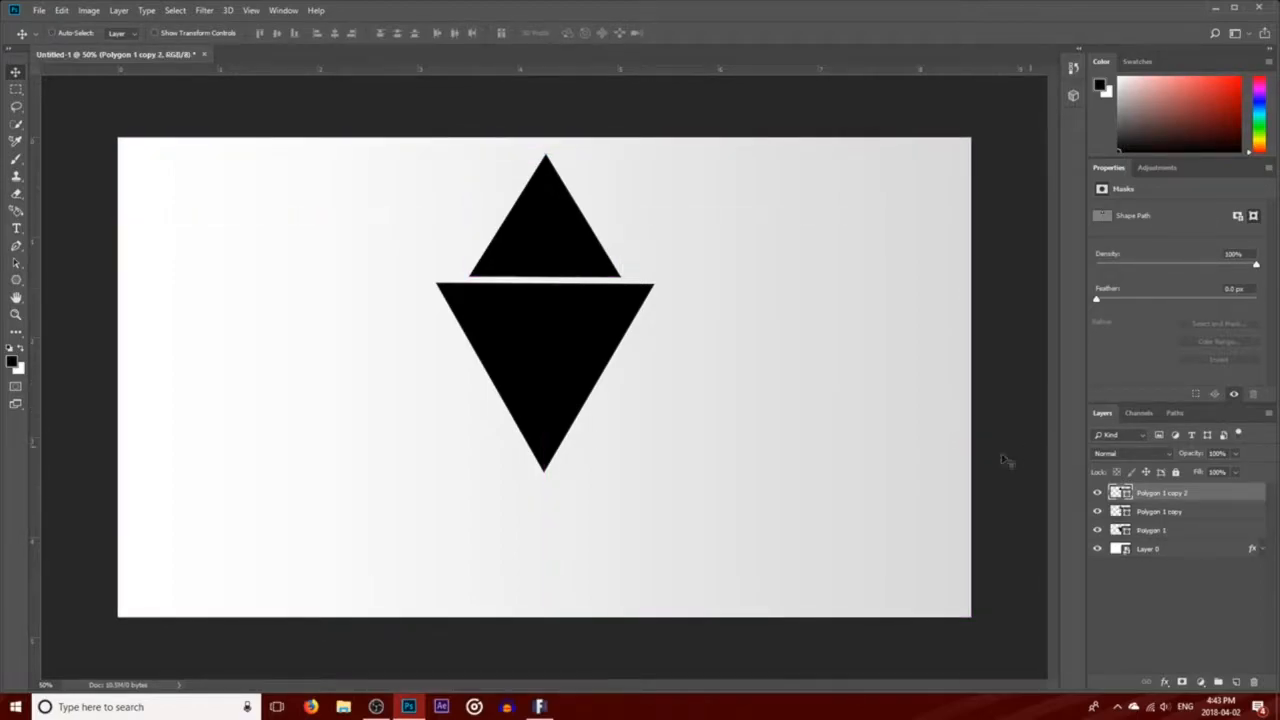
key(ctrl+t)
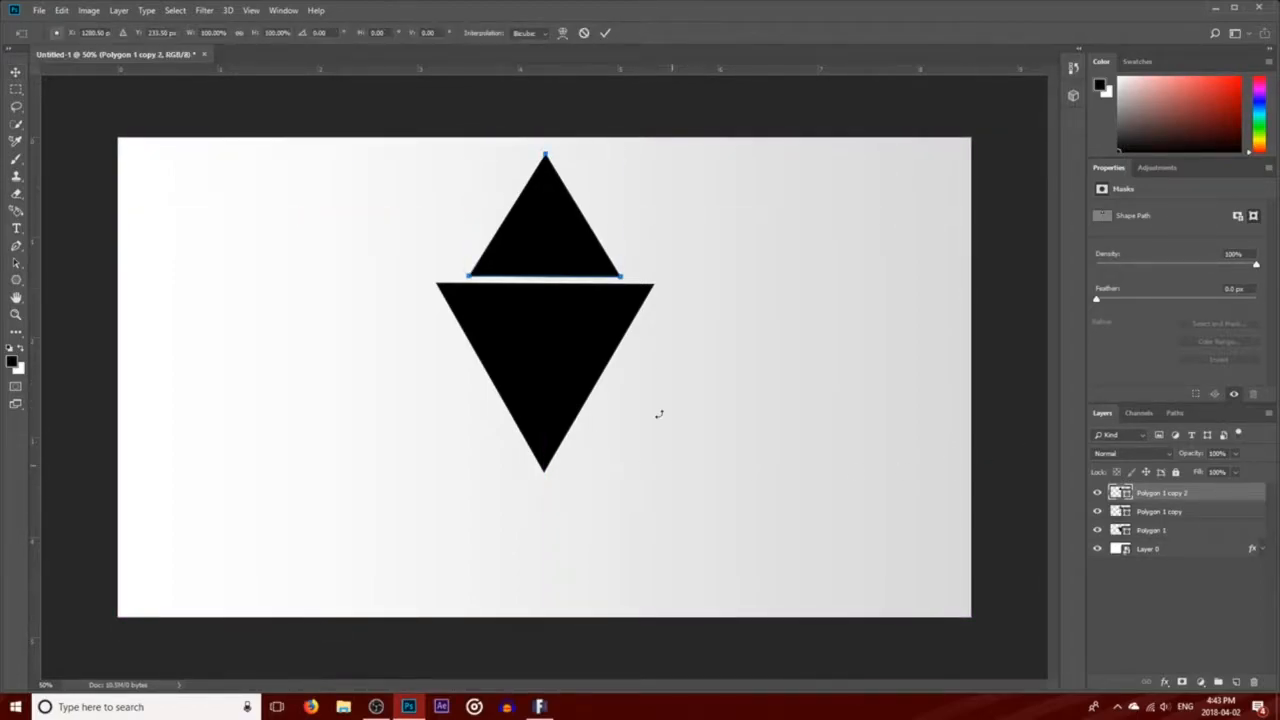
drag(651, 395, 405, 118)
drag(571, 180, 682, 454)
drag(708, 494, 697, 398)
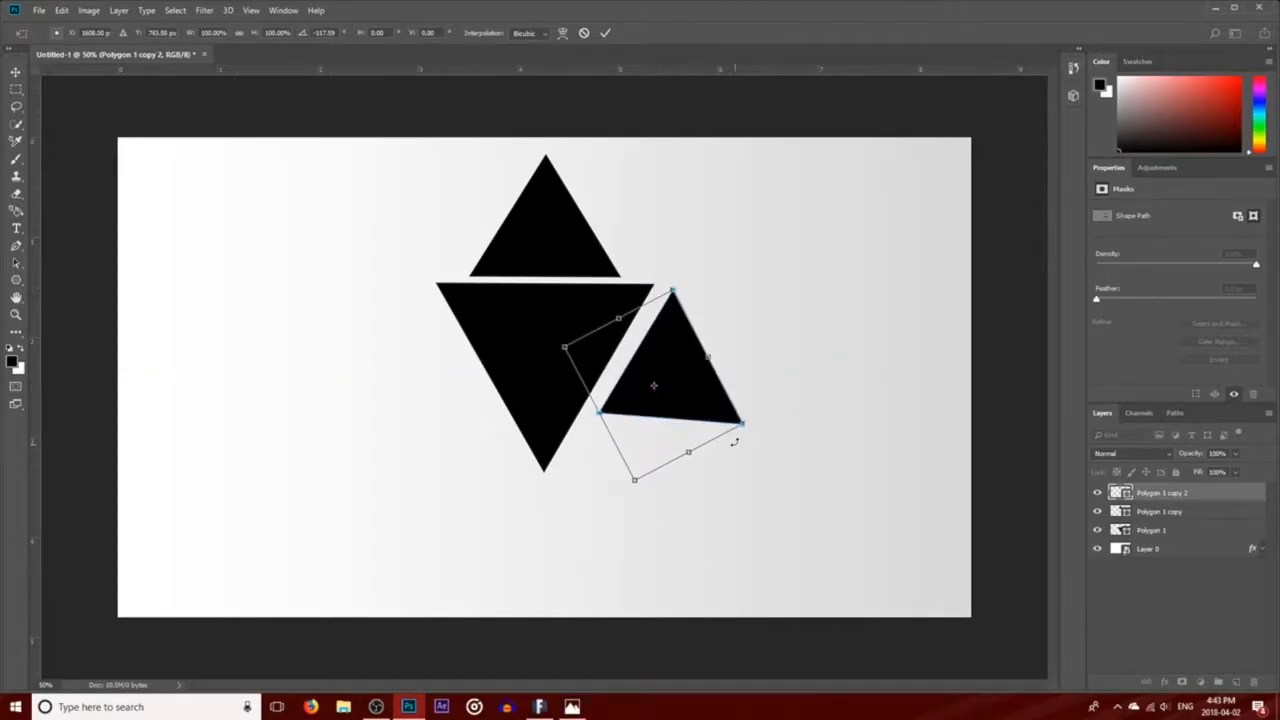
drag(751, 379, 751, 391)
drag(687, 399, 697, 370)
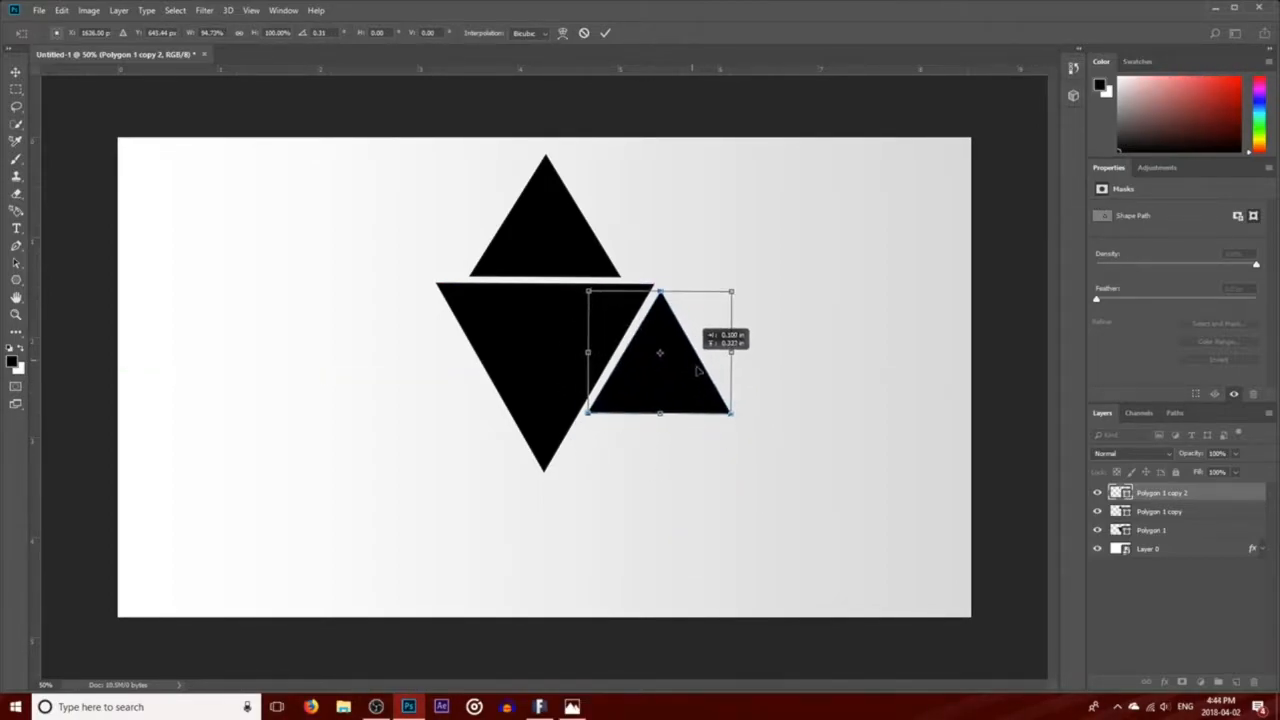
key(Return)
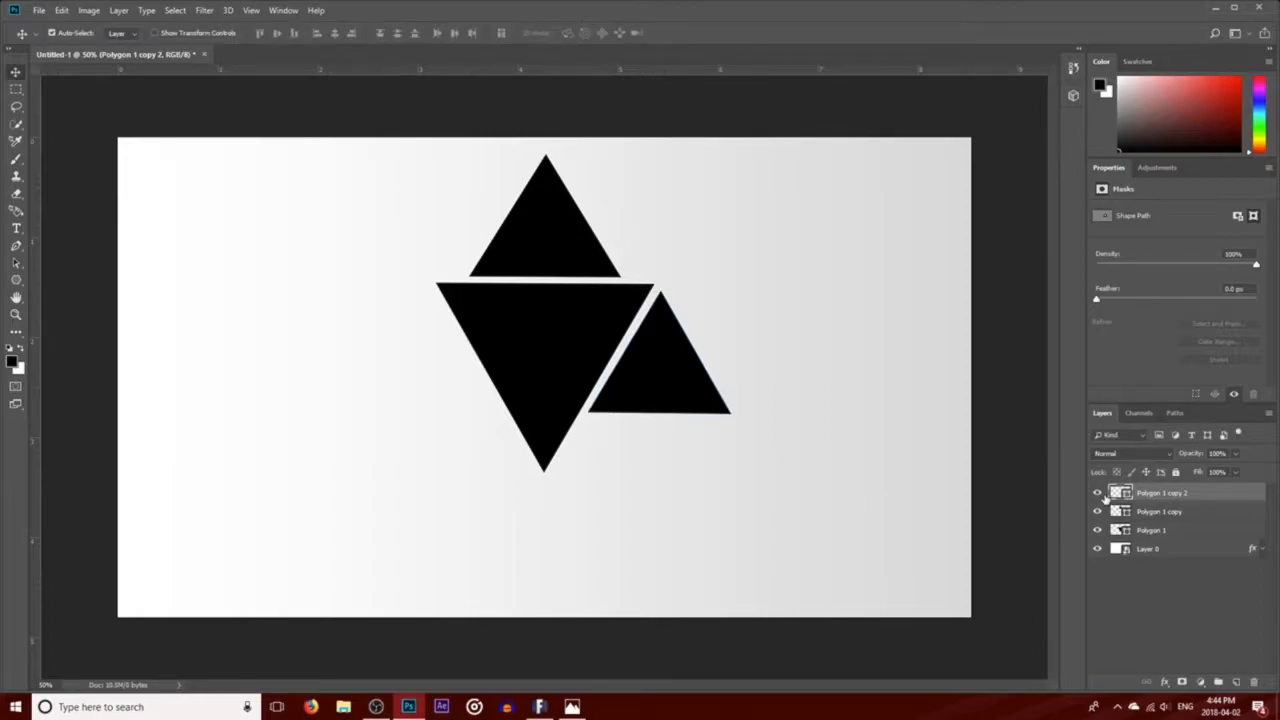
Duplicate the right-hand small triangle and place the copy beside the large triangle's left edge.
key(ctrl+j)
drag(687, 350, 461, 371)
click(639, 252)
drag(546, 247, 546, 248)
Scale the left and right small triangles together to about 88% and centre the pair over the large triangle.
click(428, 370)
shift+click(660, 370)
key(ctrl+t)
drag(731, 416, 659, 382)
drag(660, 382, 664, 390)
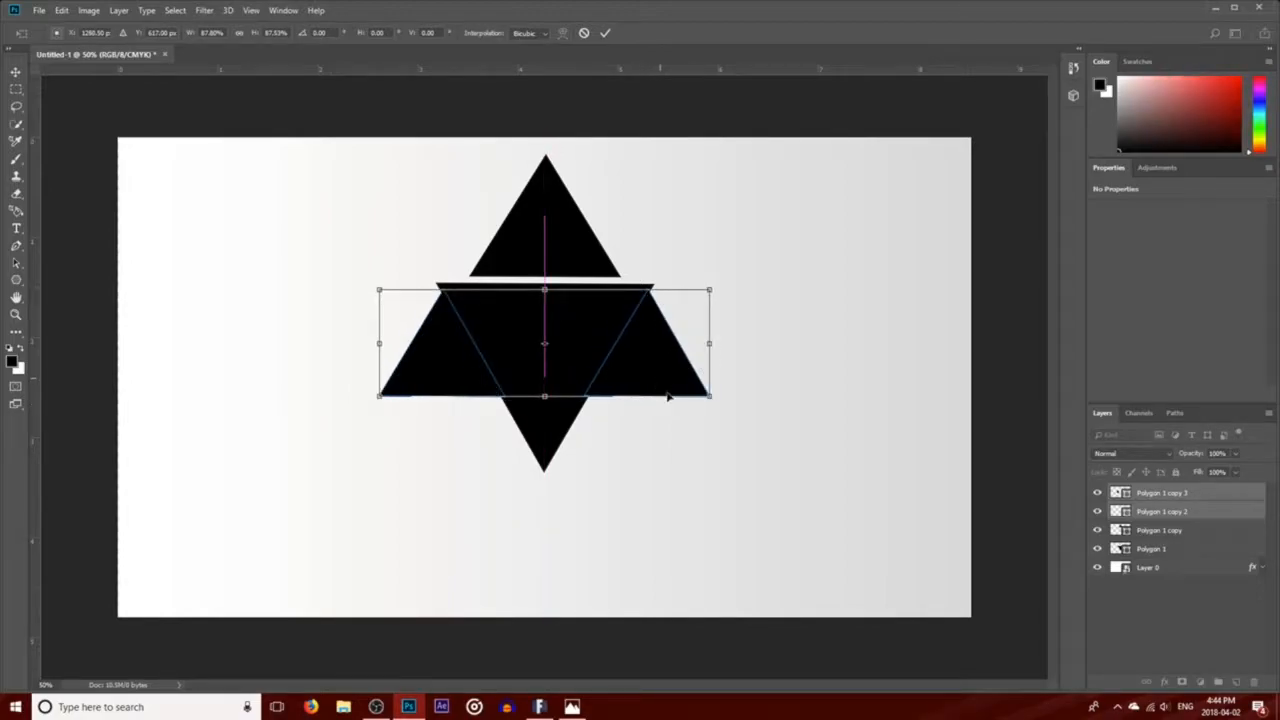
key(Return)
Move the two side triangles up together until their tips rise slightly above the large triangle's upper edge.
key(shift+Up)
key(shift+Up)
key(shift+Up)
key(shift+Up)
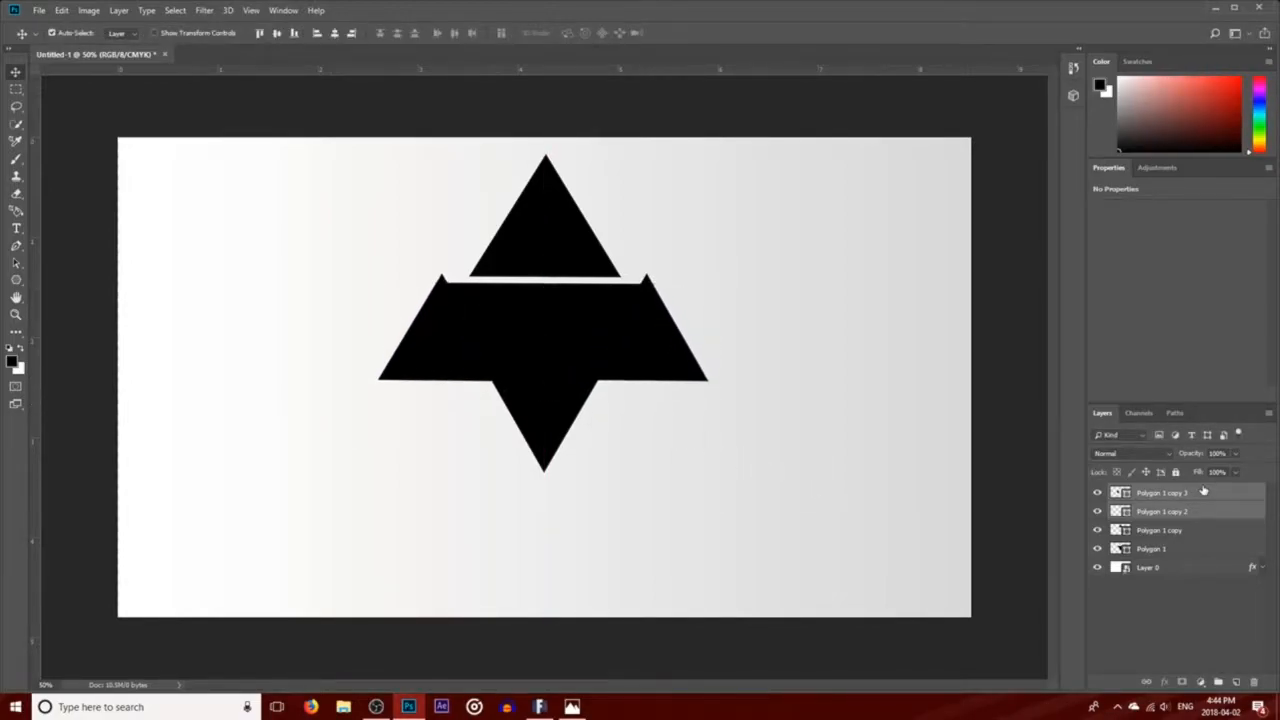
click(1008, 412)
Select all four triangle layers and move them down together to centre the logo vertically on the canvas.
drag(557, 224, 563, 229)
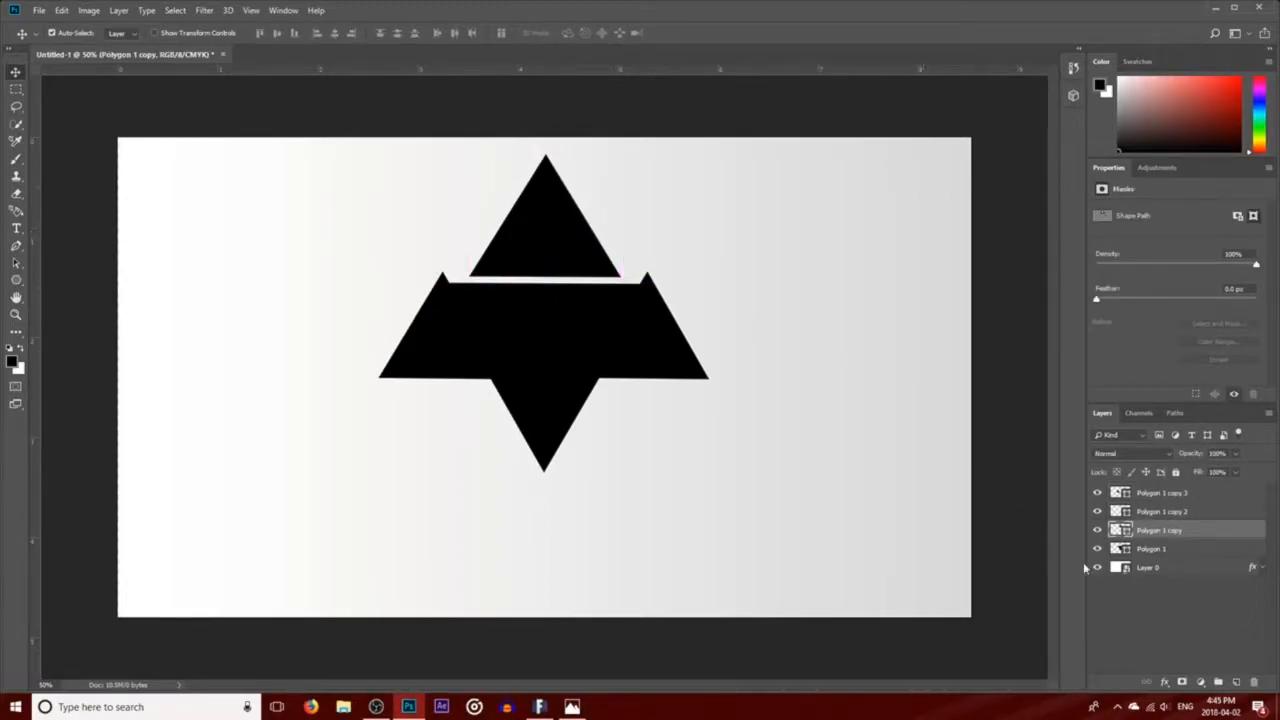
click(1166, 606)
click(1167, 551)
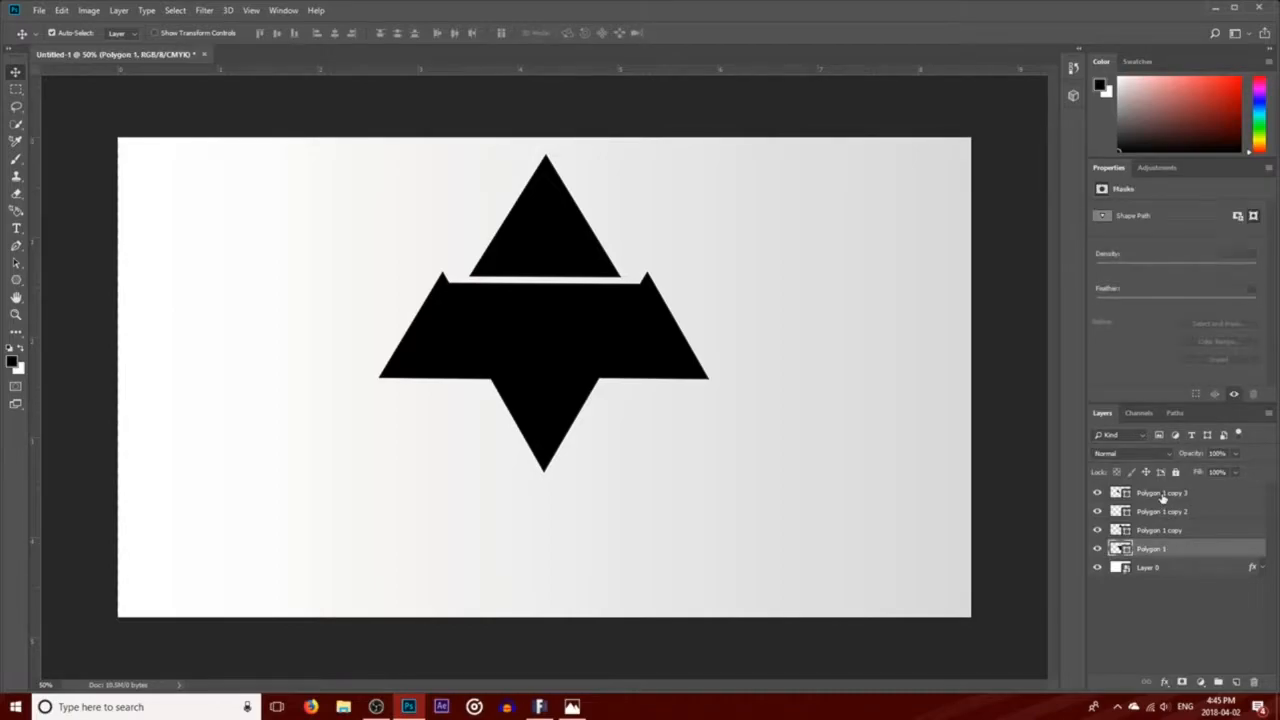
shift+click(1165, 496)
drag(558, 341, 561, 385)
click(1209, 599)
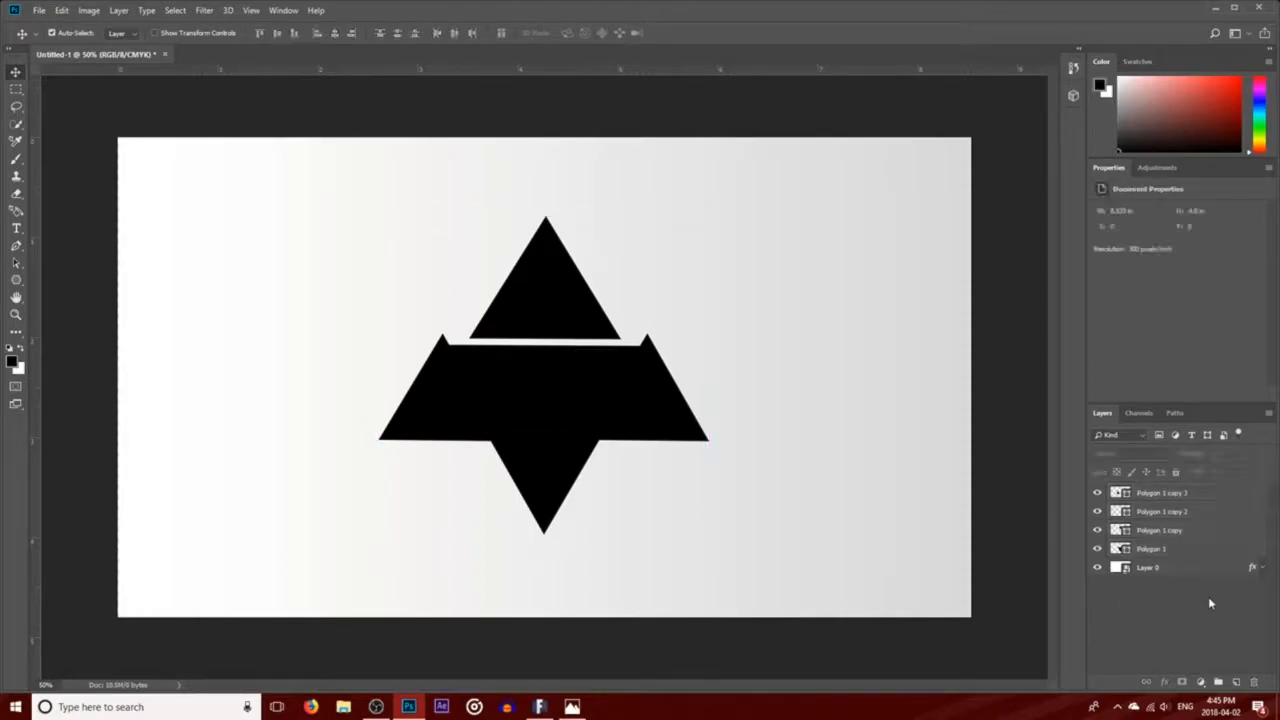
Duplicate the left side triangle, shrink and flip the copy point-down, and place it just beneath the left side triangle.
click(1165, 497)
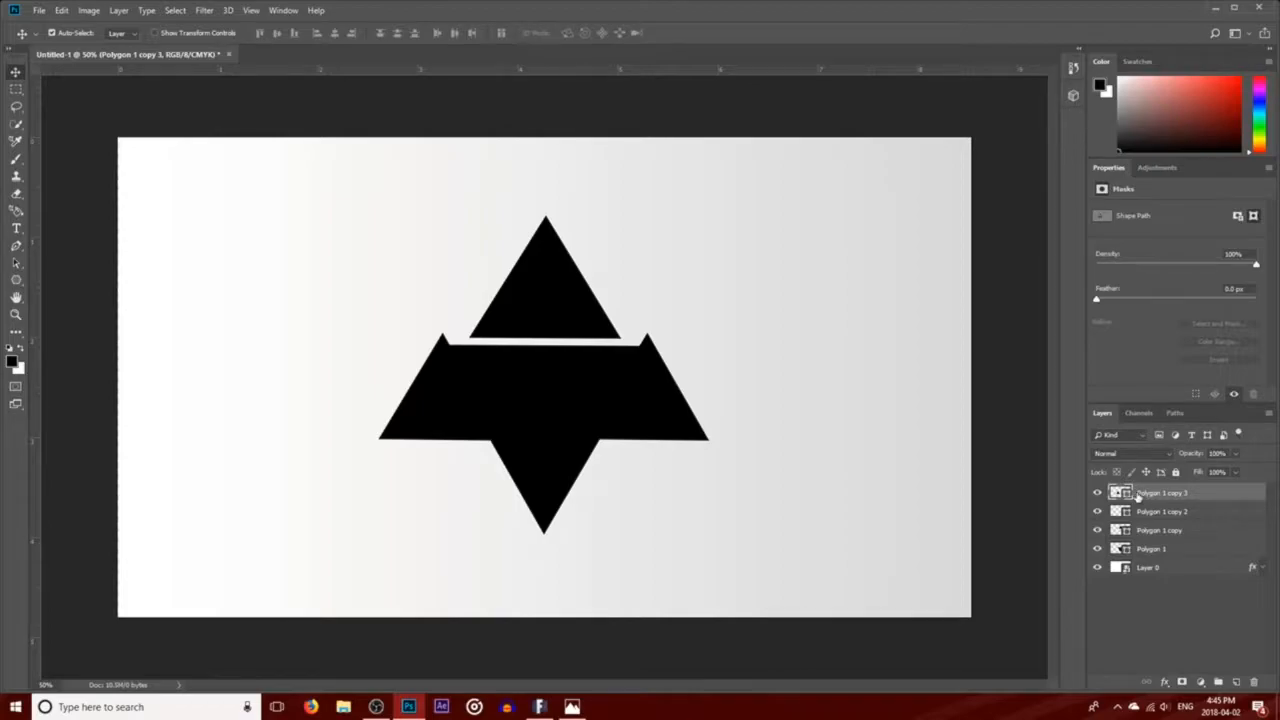
key(ctrl+j)
drag(589, 440, 329, 346)
key(ctrl+t)
drag(504, 333, 458, 374)
drag(414, 424, 454, 495)
key(Return)
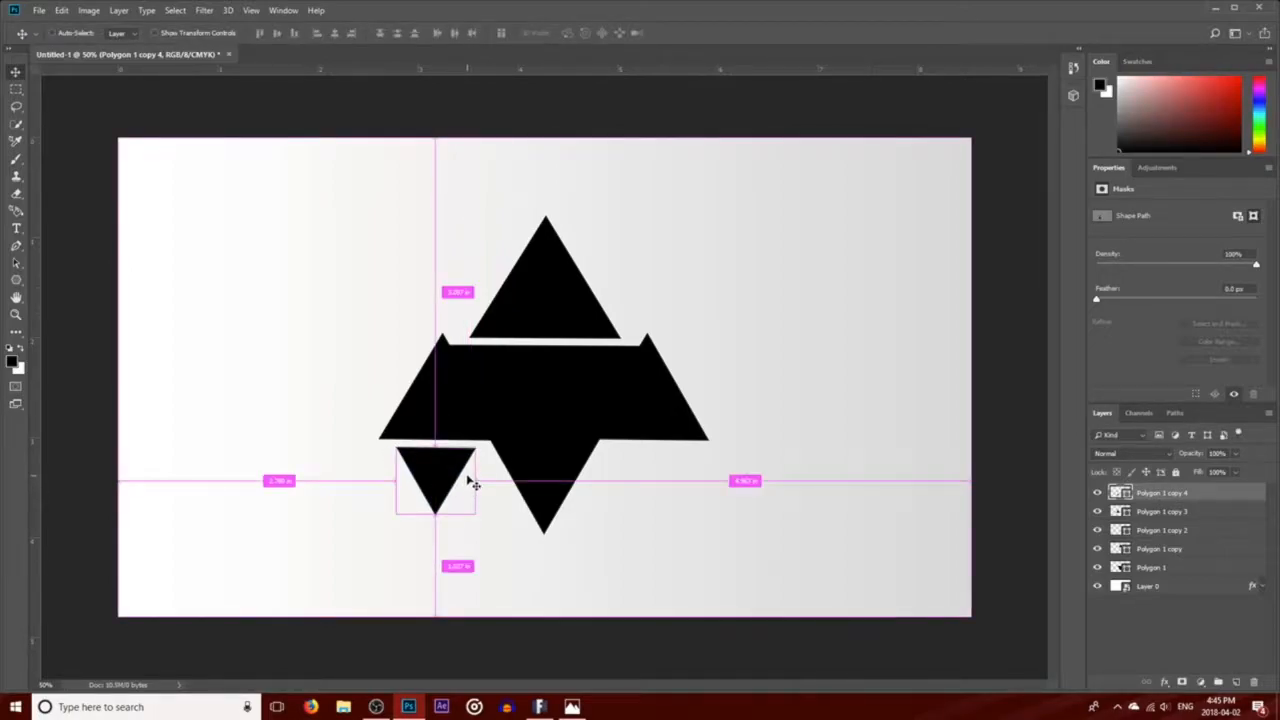
Duplicate the small point-down triangle and align the copy at the same height beneath the right side triangle.
key(ctrl+j)
drag(440, 481, 643, 487)
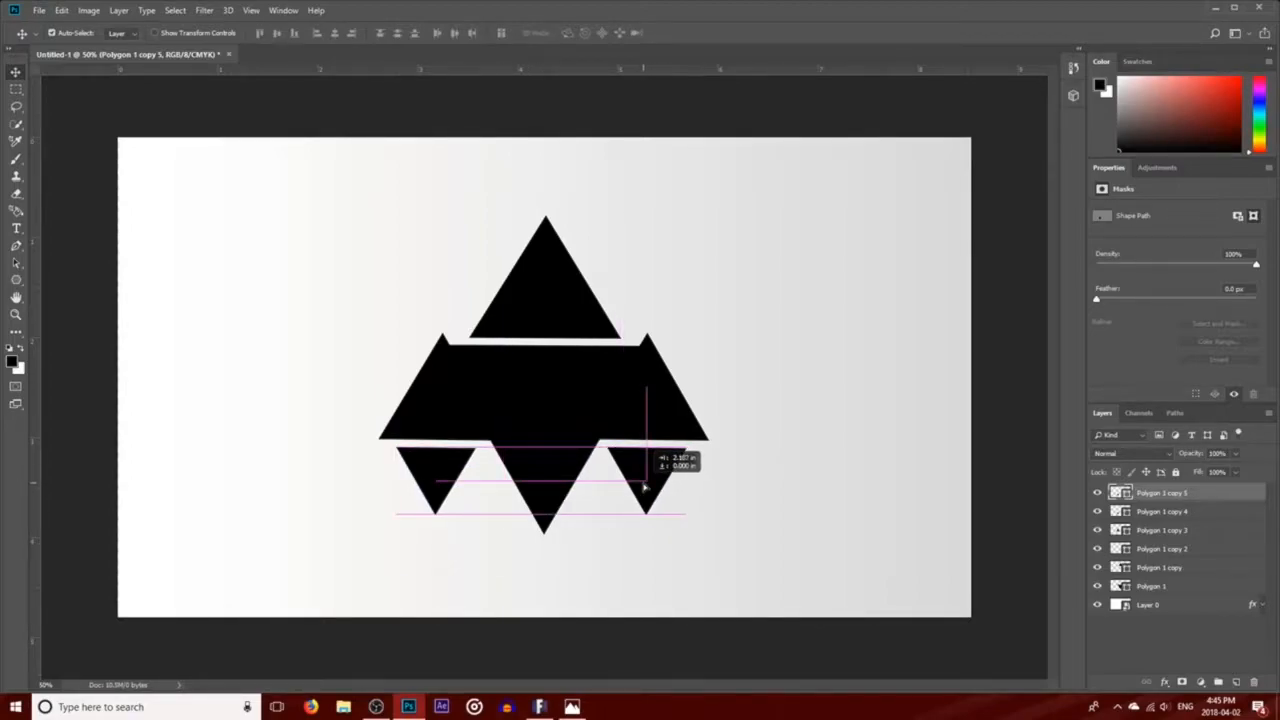
drag(644, 487, 658, 483)
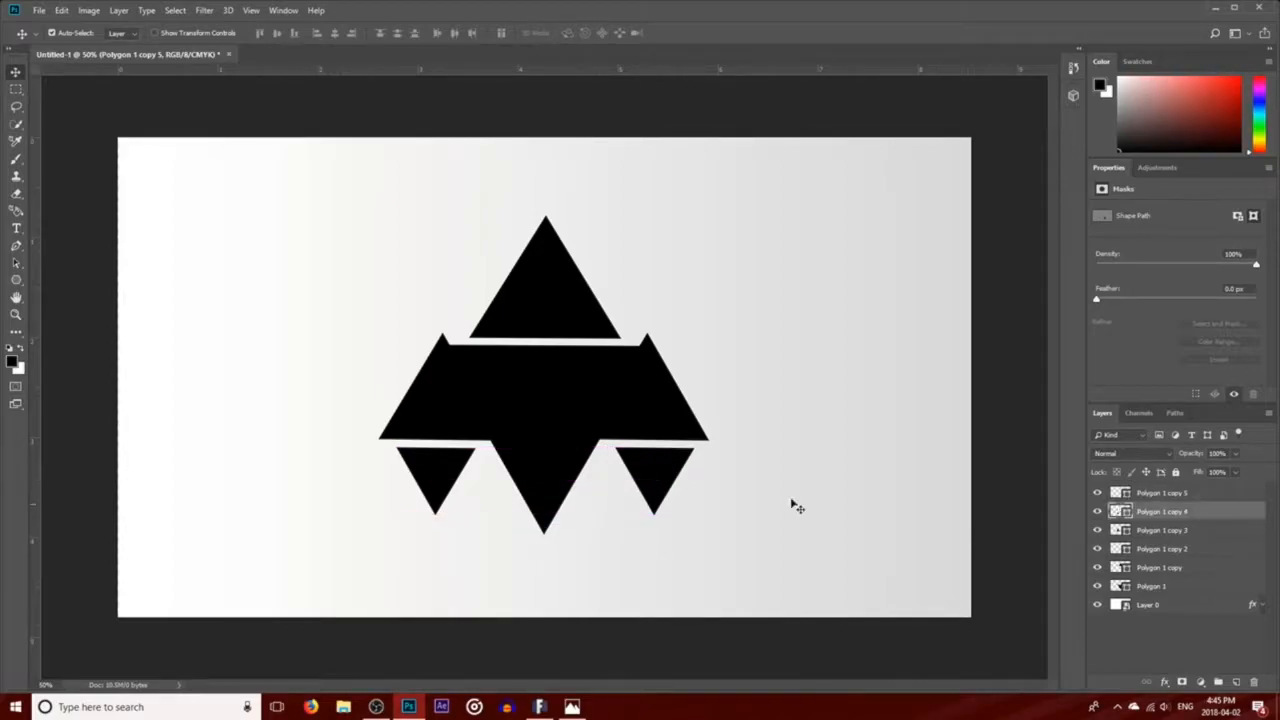
click(1006, 591)
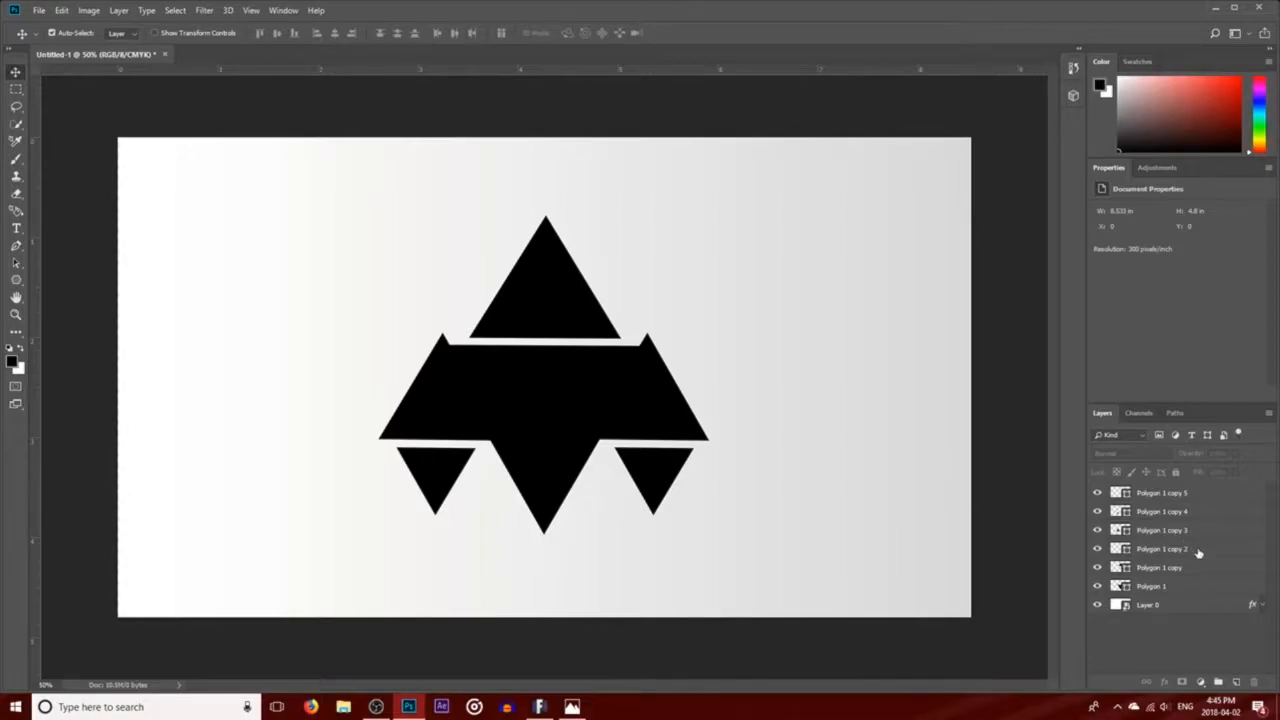
Convert all six triangle layers into a single smart object.
click(1197, 499)
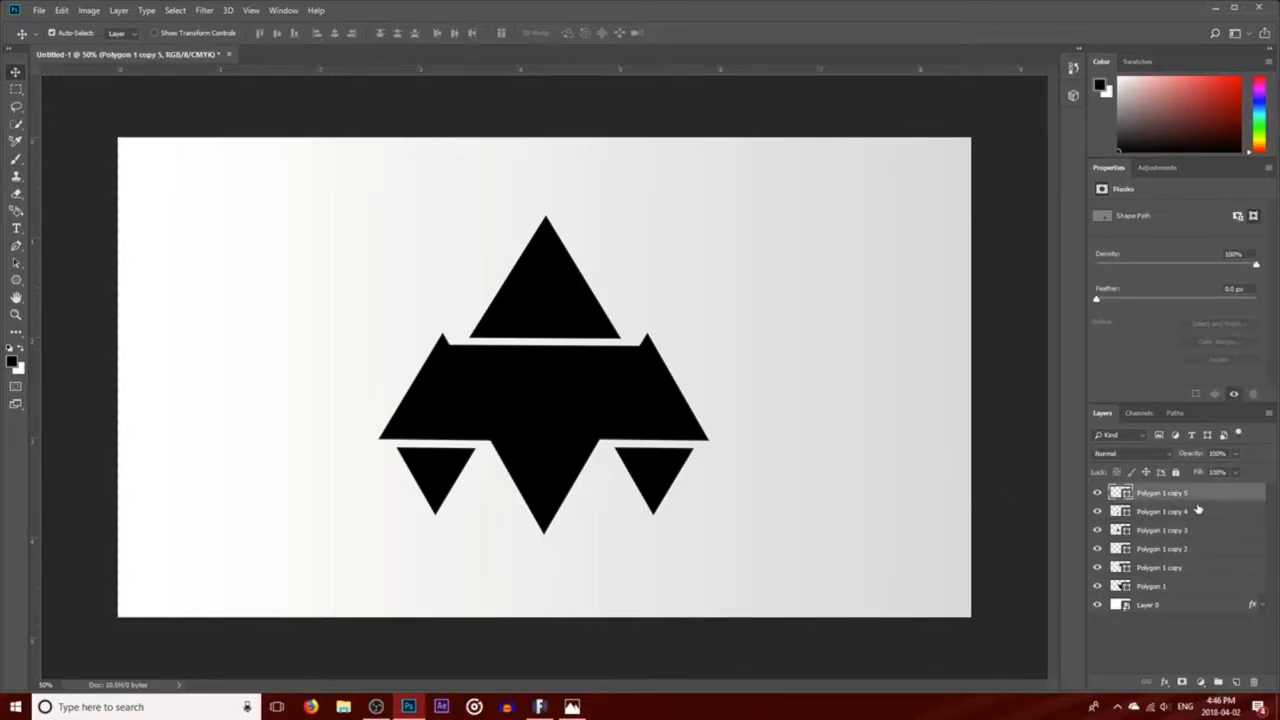
shift+click(1197, 589)
right_click(1197, 589)
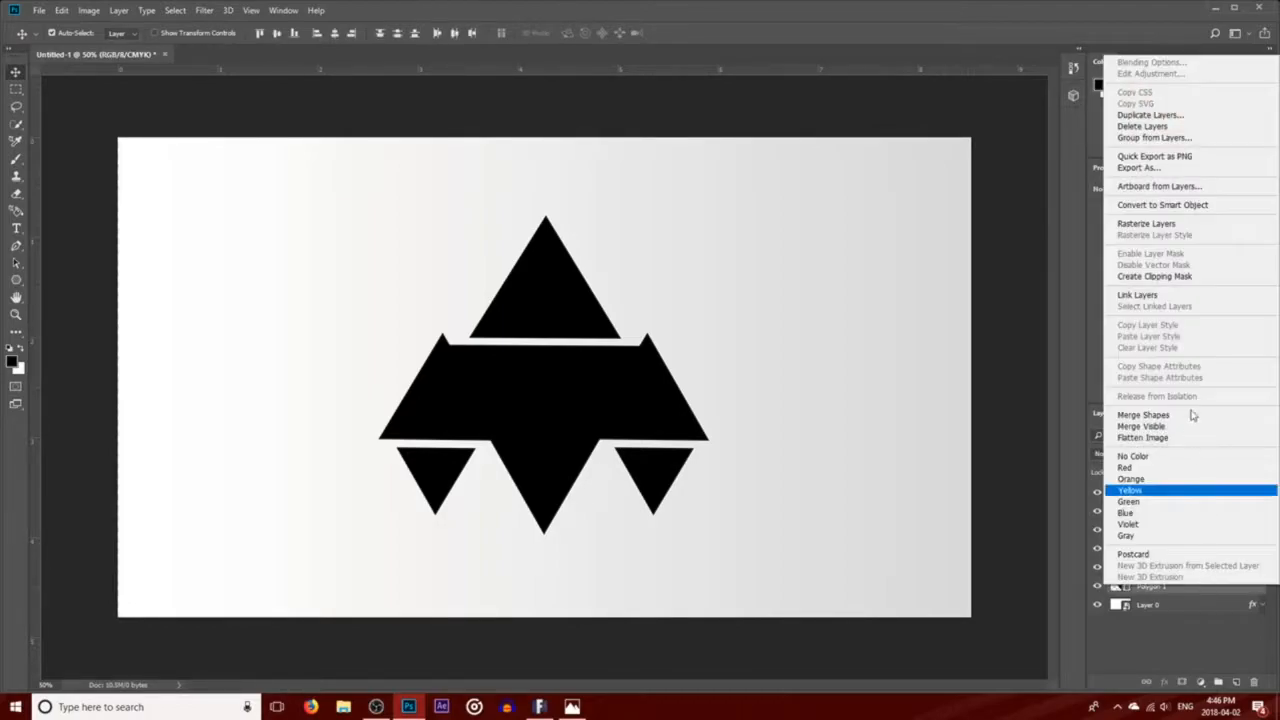
click(1170, 205)
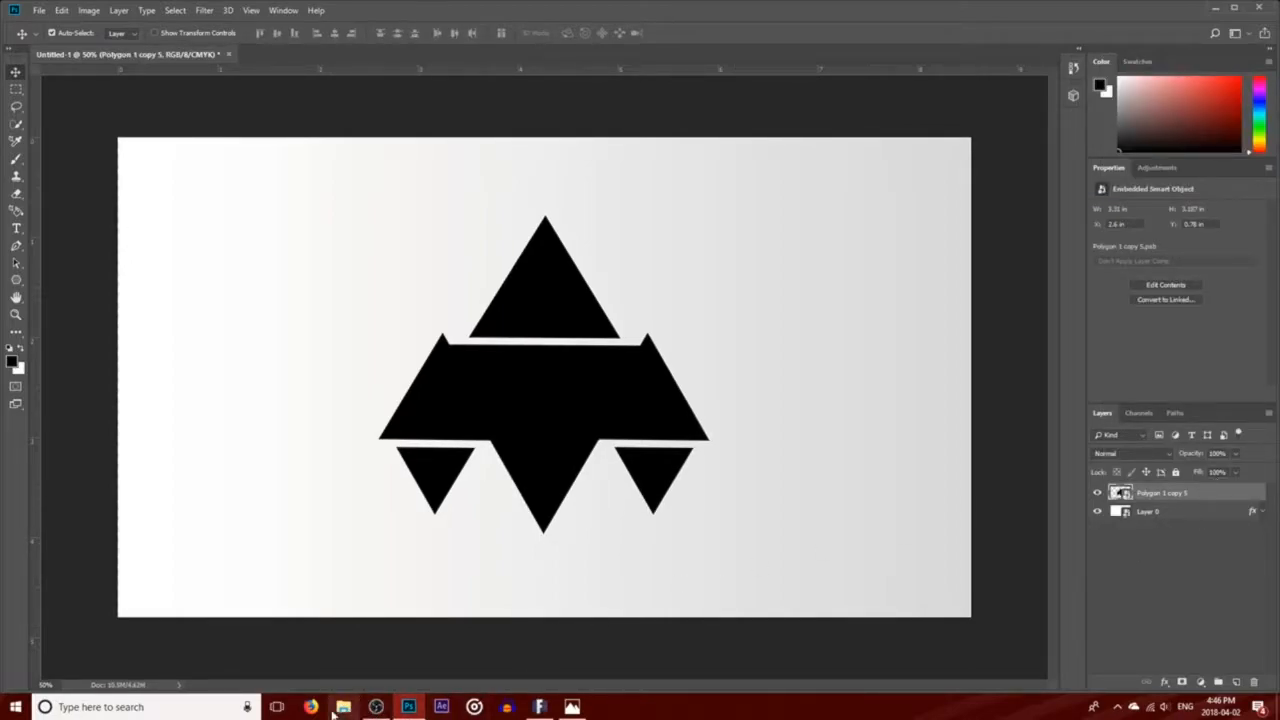
Place the 23-firewatch image from the desktop into the document above the logo and restore the window to full size.
drag(737, 10, 630, 20)
drag(1224, 113, 590, 341)
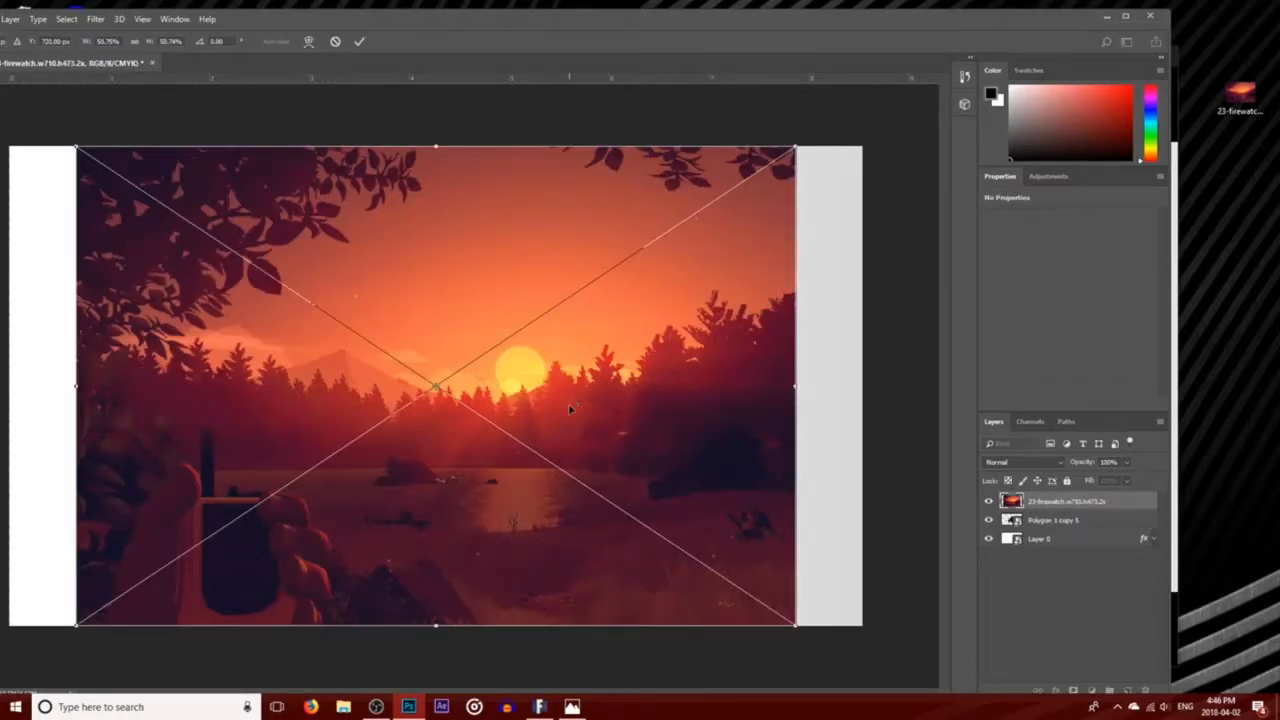
key(Return)
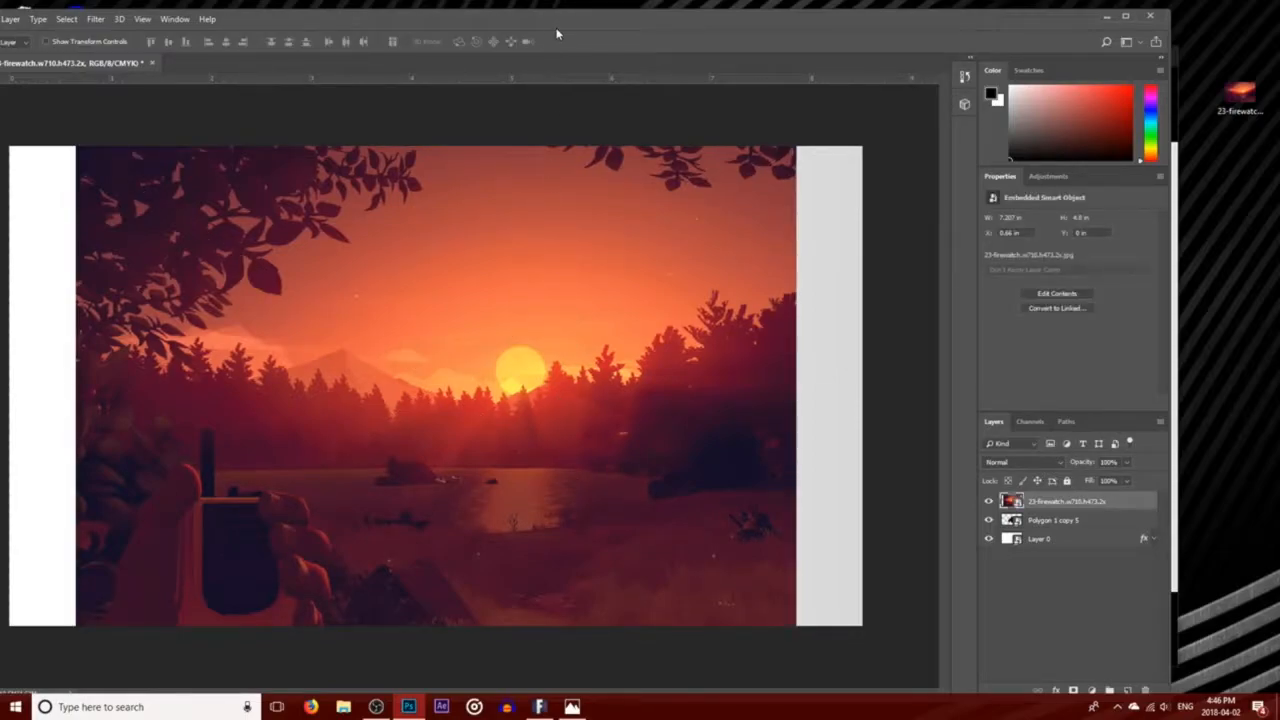
drag(572, 20, 630, 2)
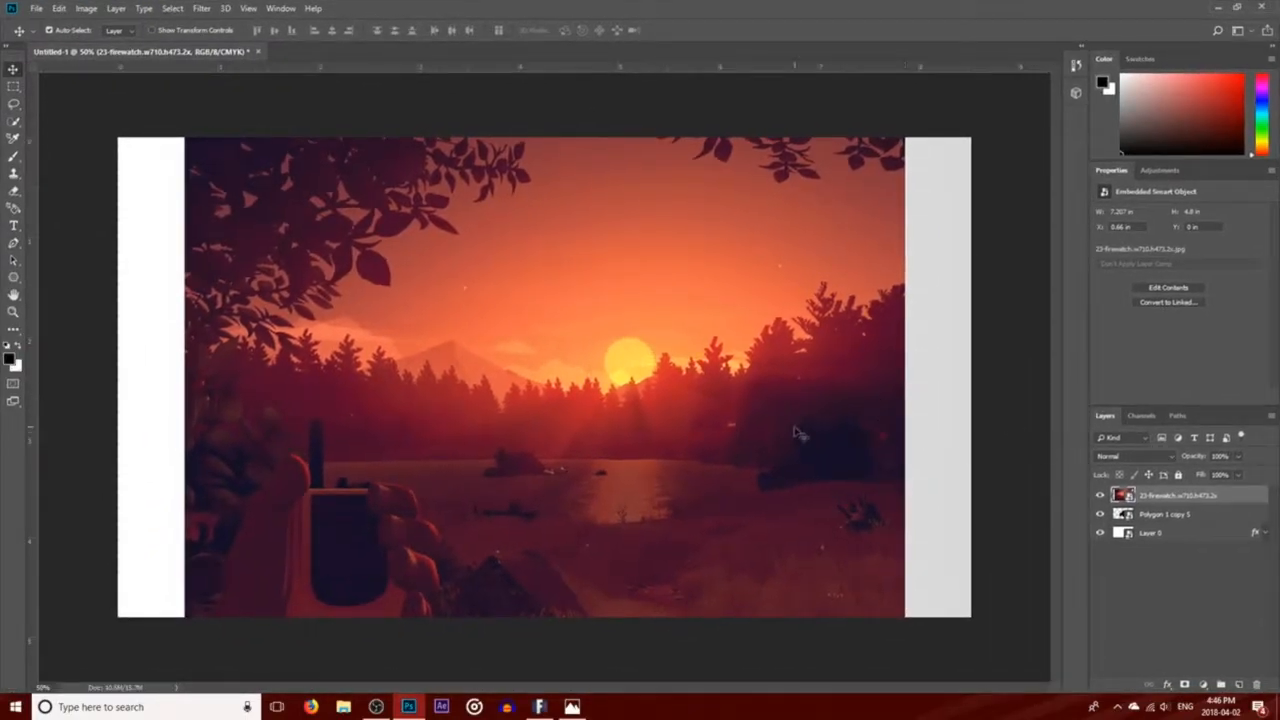
Scale the sunset image down to about 6.15 by 3.49 in and position it so it covers the whole logo.
key(ctrl+t)
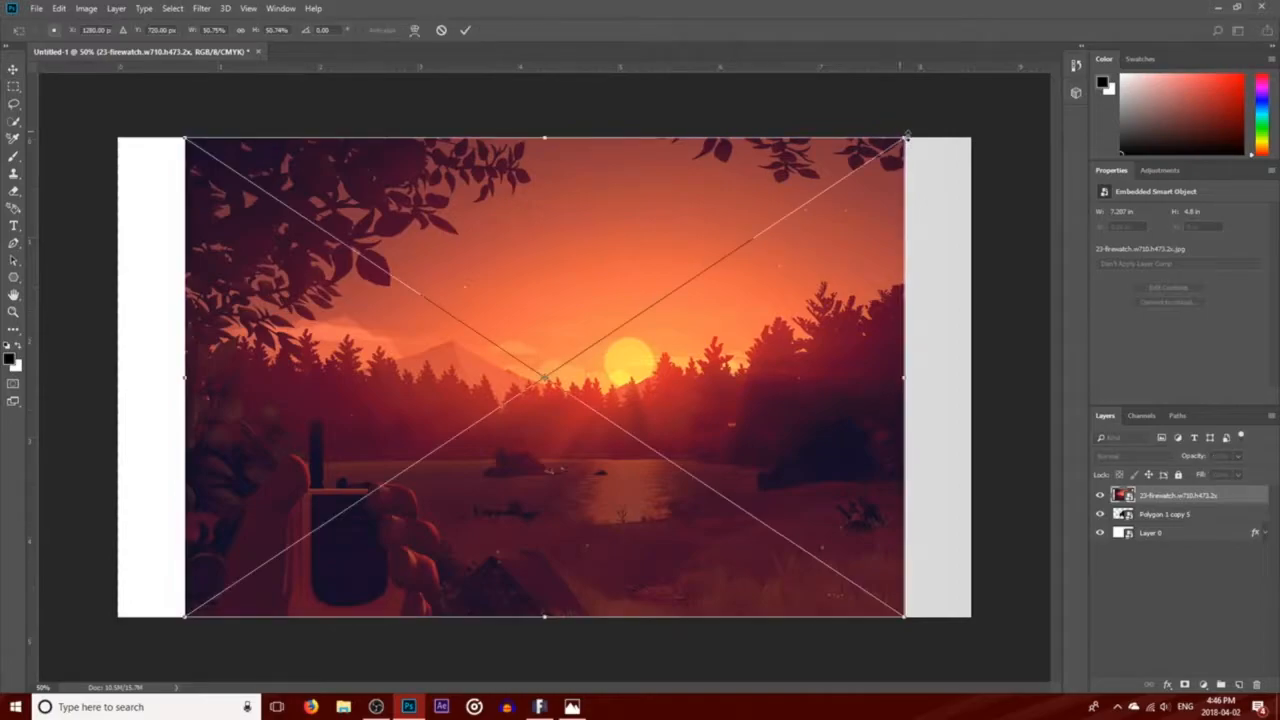
drag(907, 133, 799, 268)
drag(716, 388, 728, 326)
key(Return)
Clip the sunset image to the triangle logo layer and shift it slightly down and left within the shapes.
right_click(1168, 505)
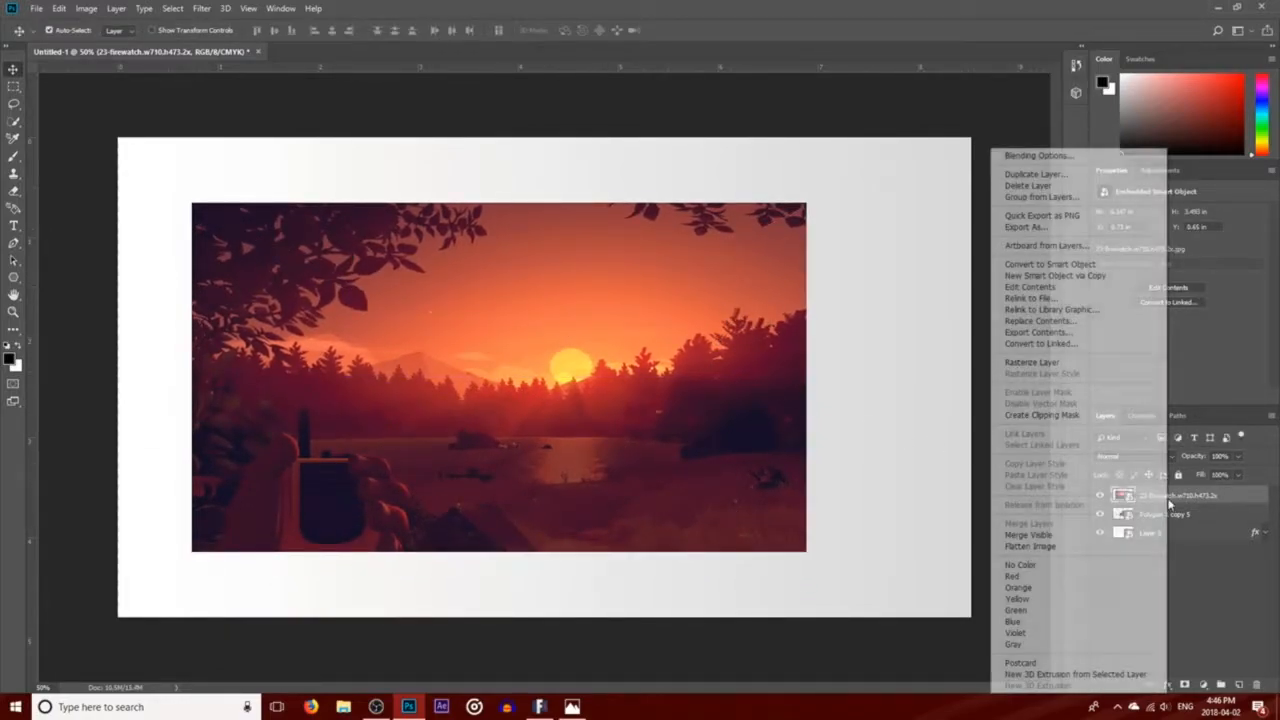
click(1212, 505)
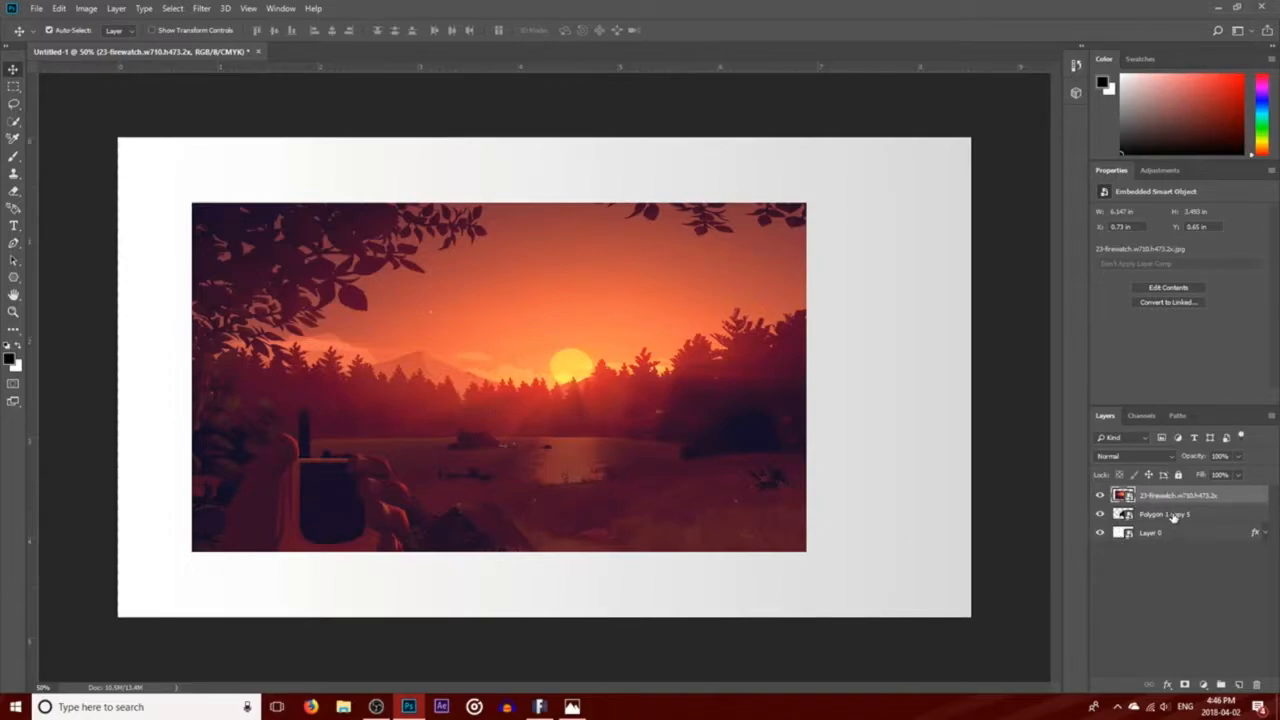
right_click(1227, 500)
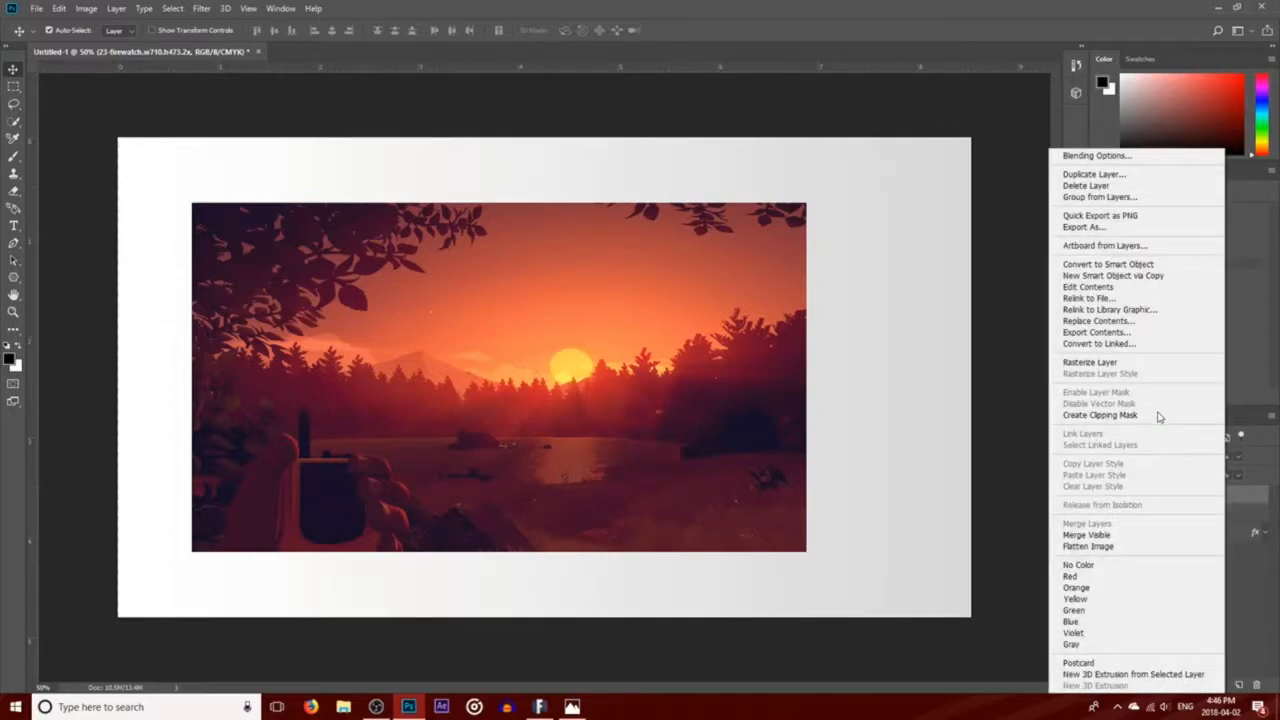
click(1157, 415)
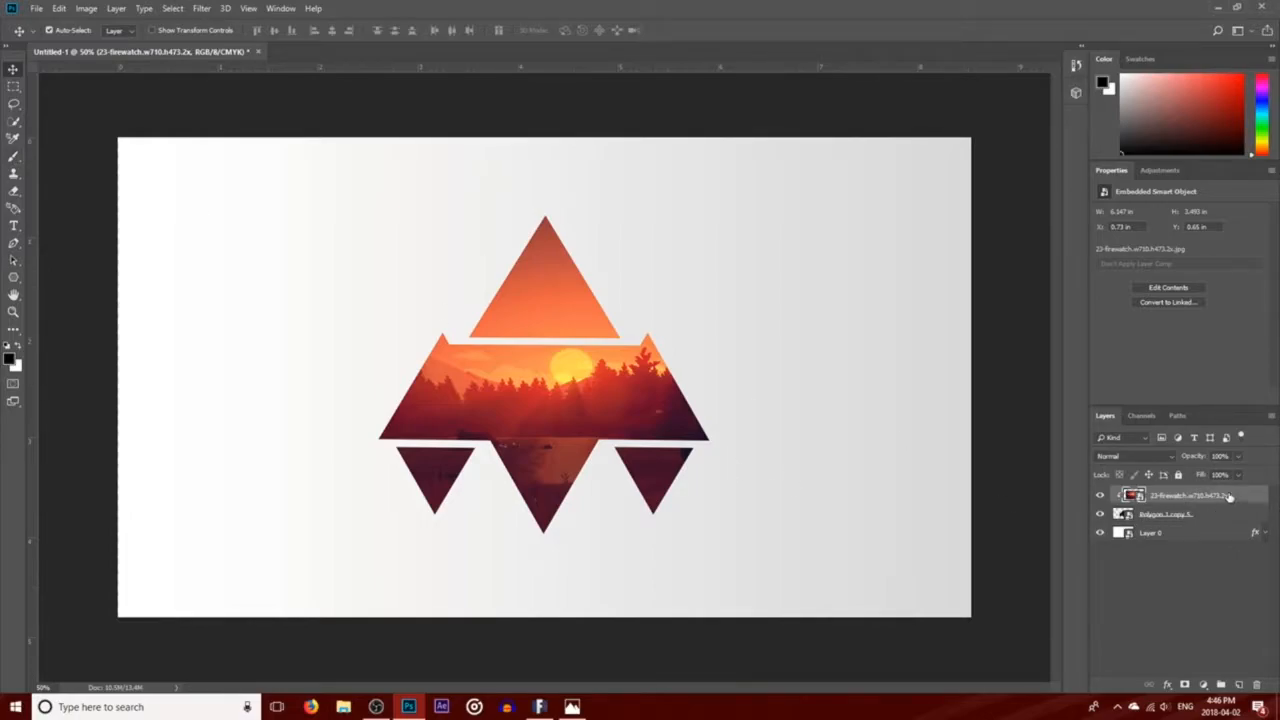
mouse_move(613, 402)
mouse_down()
mouse_move(595, 405)
mouse_move(605, 412)
mouse_up()
click(1185, 581)
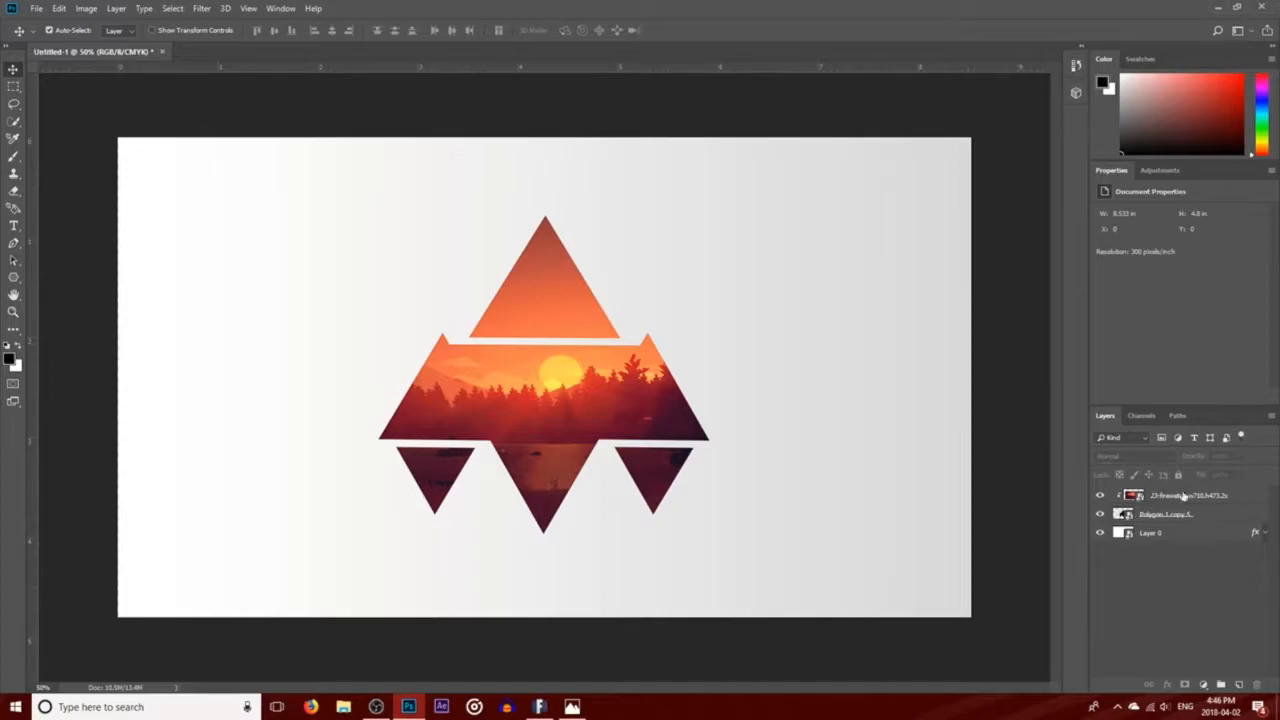
Convert the clipped image and the triangle layer together into one smart object.
click(1232, 497)
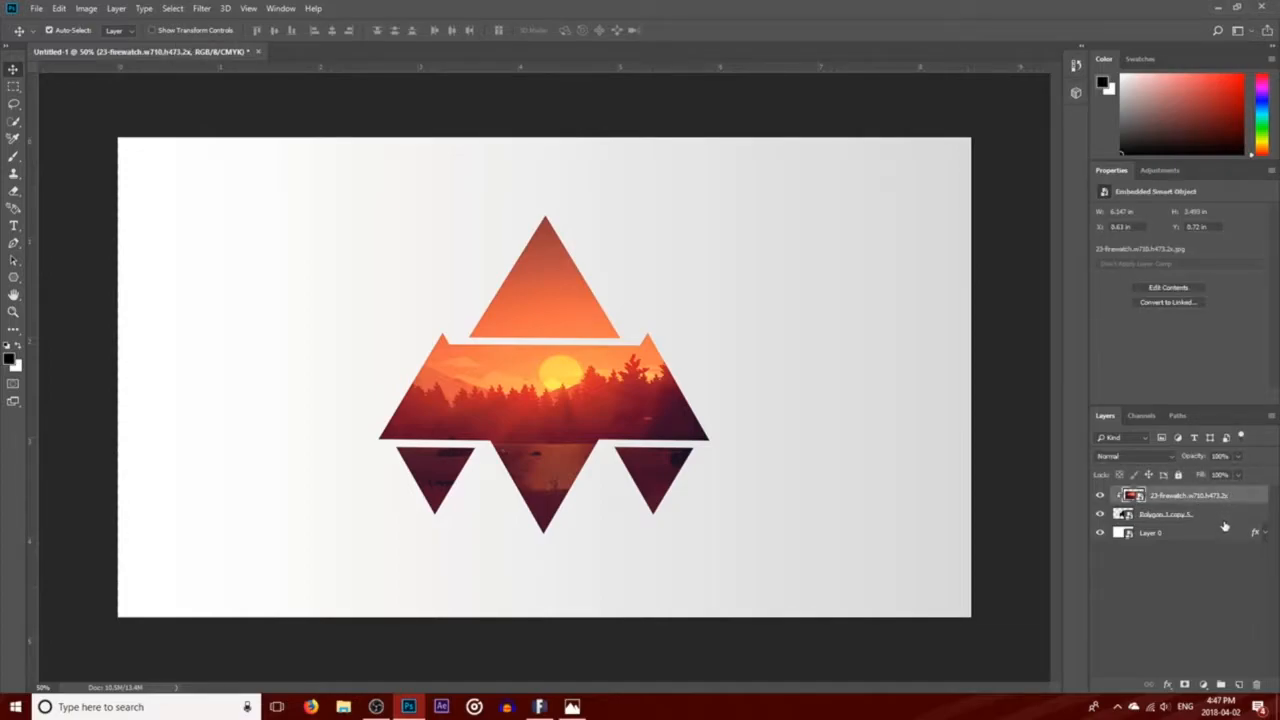
shift+click(1220, 516)
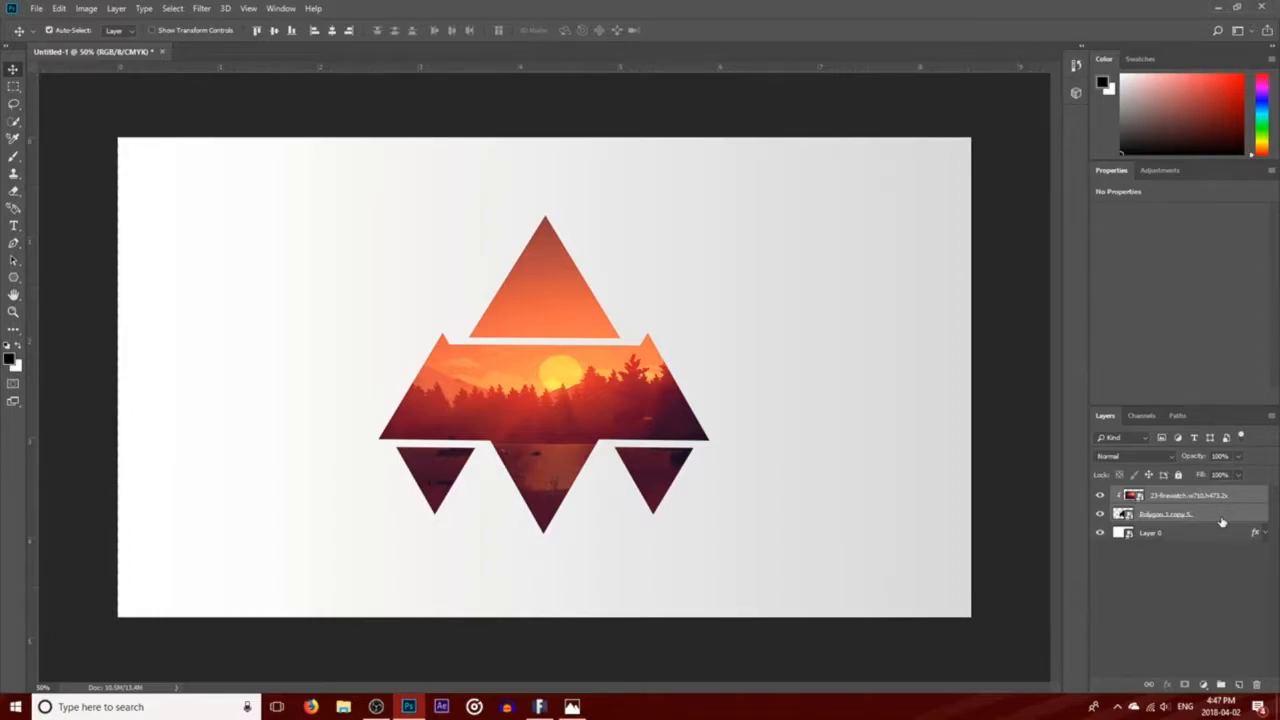
right_click(1221, 521)
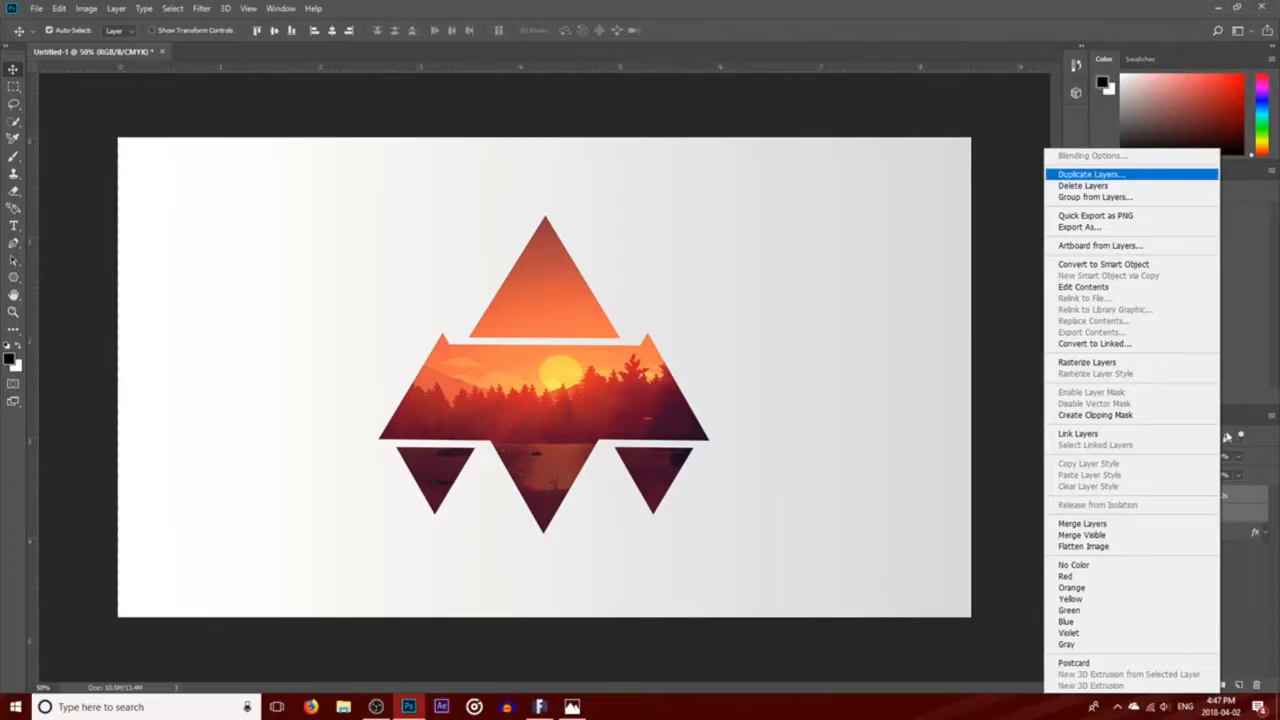
click(1103, 264)
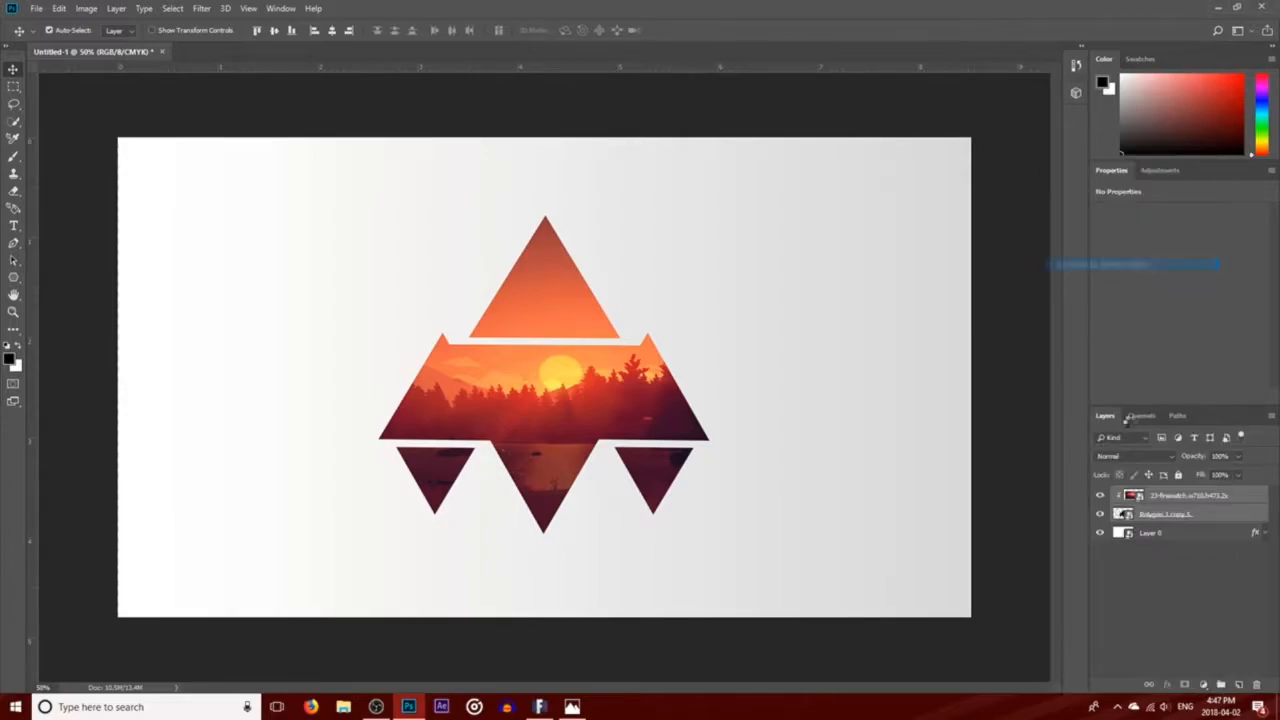
Add a drop shadow to the logo layer with a distance of 5 px and a spread of 5%.
double_click(1249, 497)
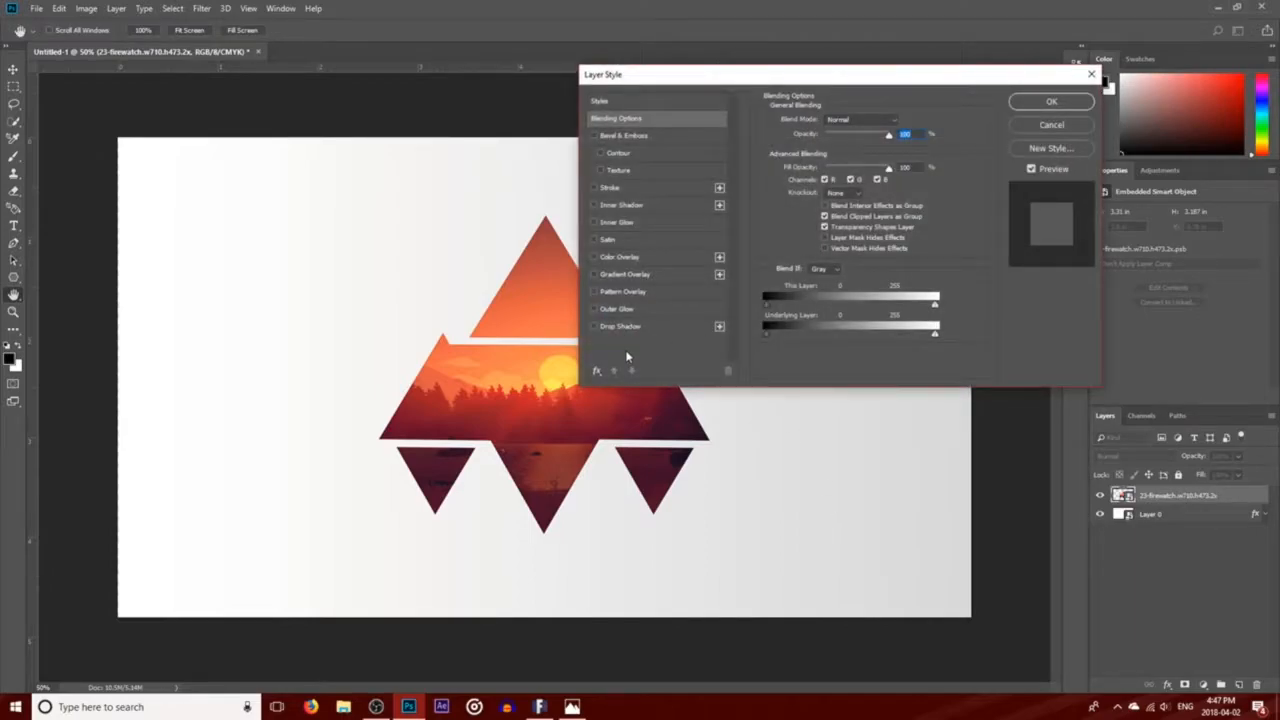
click(620, 326)
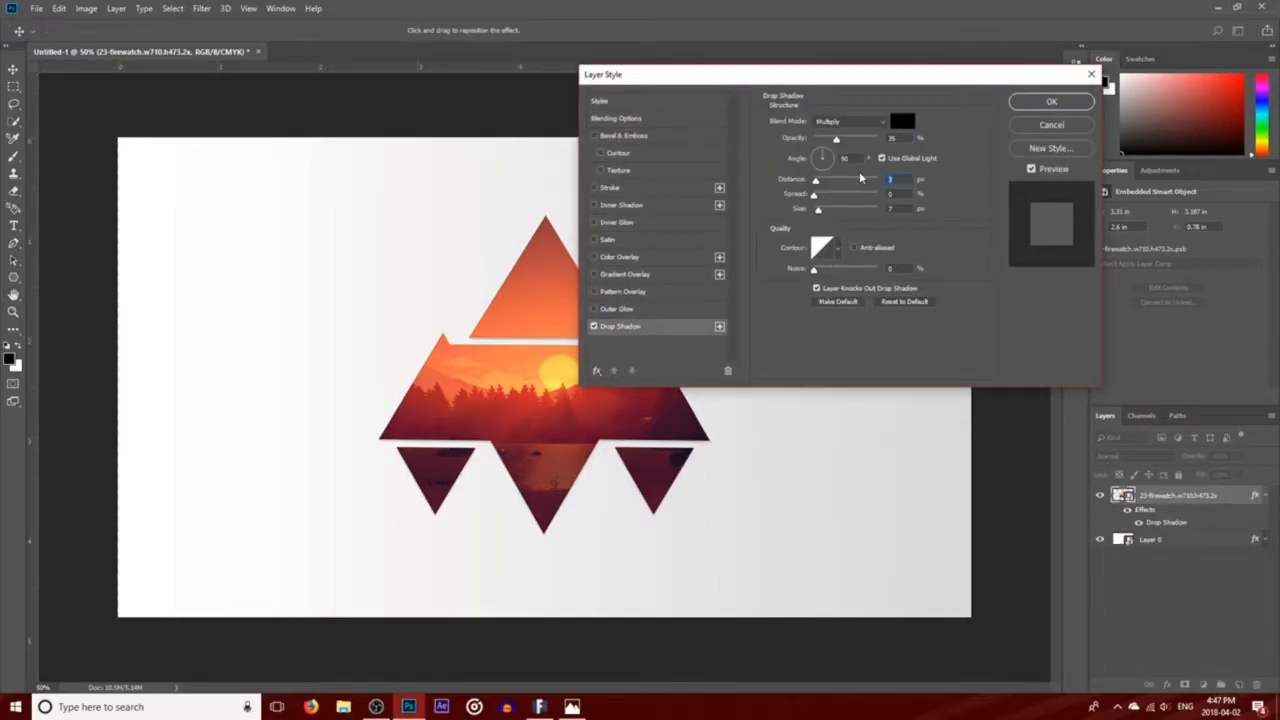
text(5)
key(Tab)
text(5)
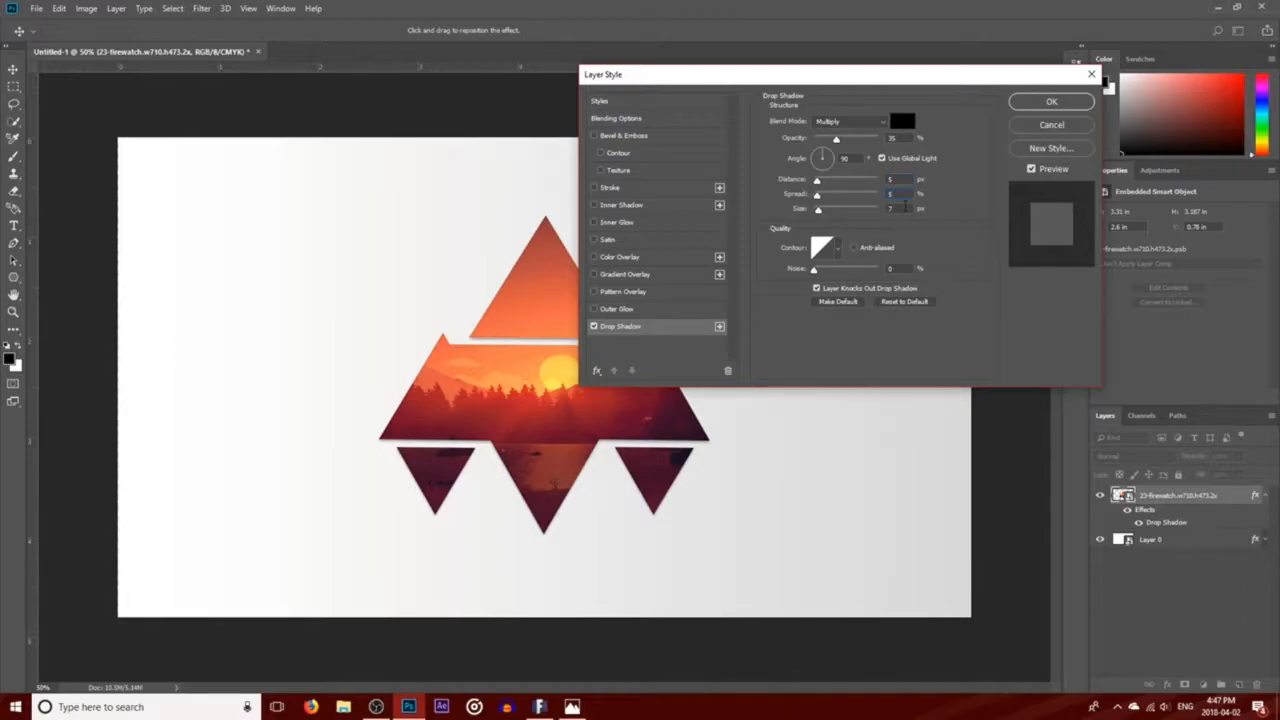
click(1042, 103)
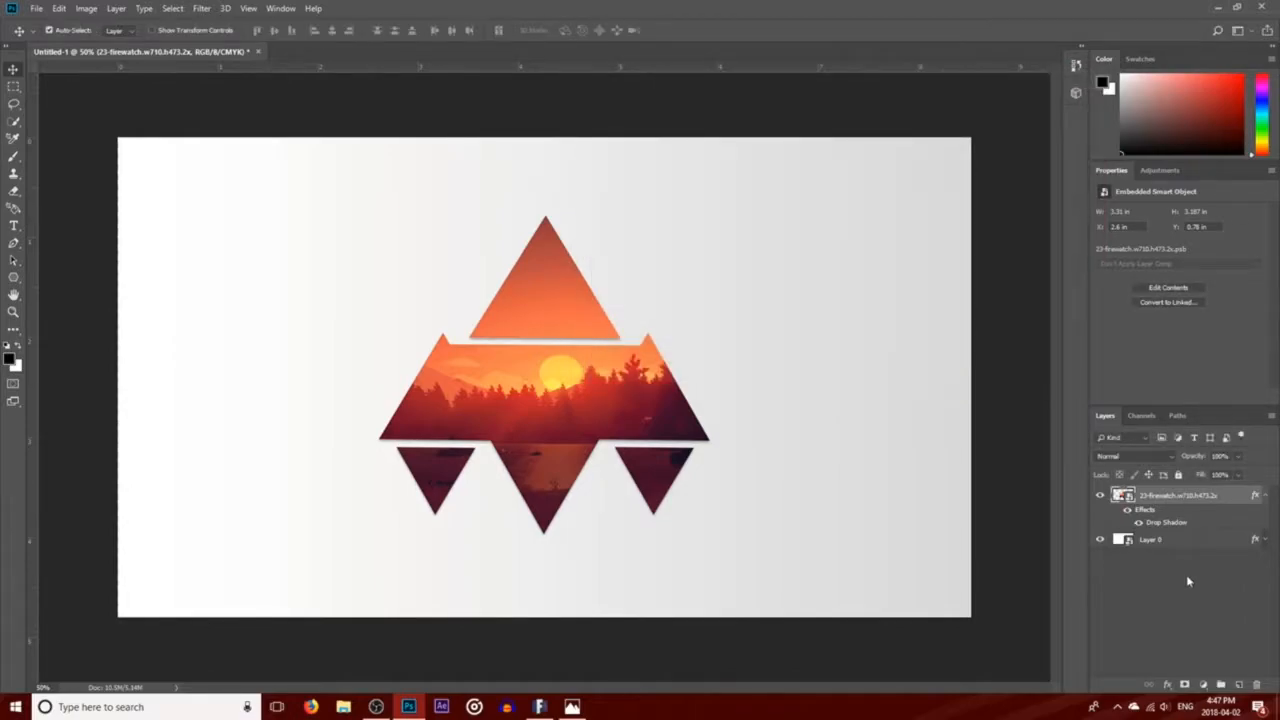
Collapse the logo layer's effects list and snap the logo to the centre of the canvas.
click(1263, 495)
click(545, 376)
drag(545, 376, 553, 348)
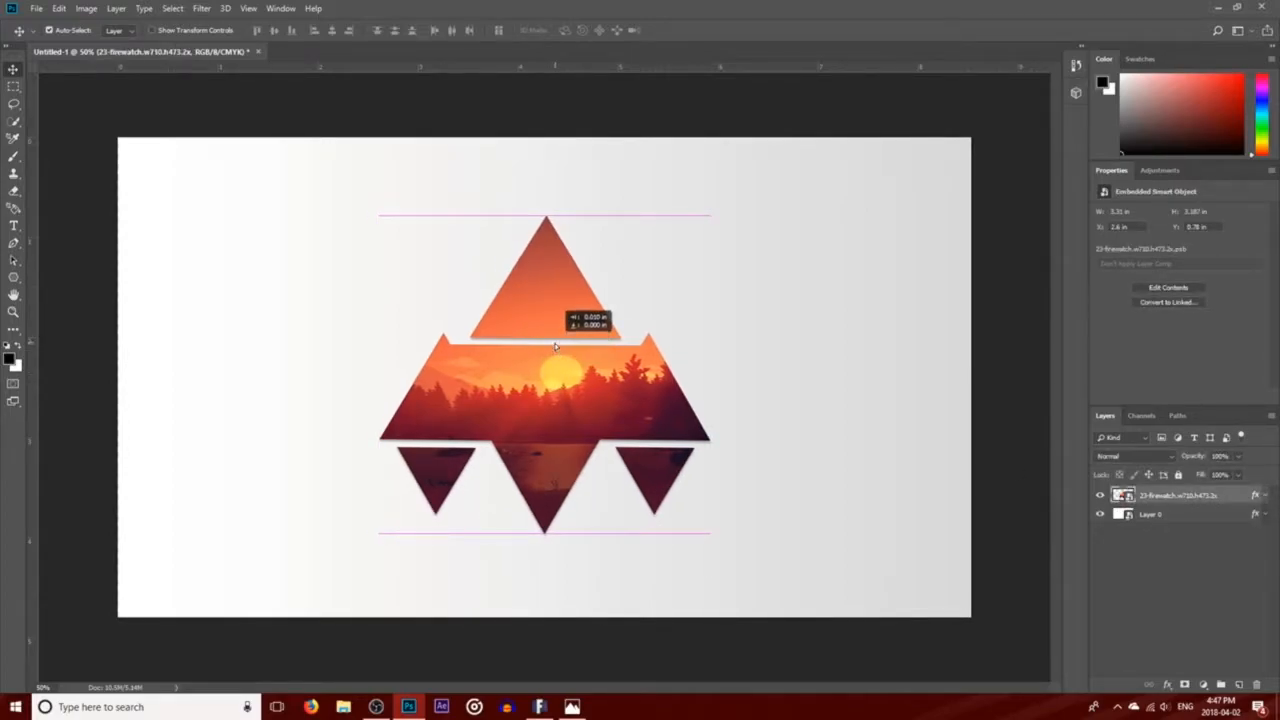
click(1195, 573)
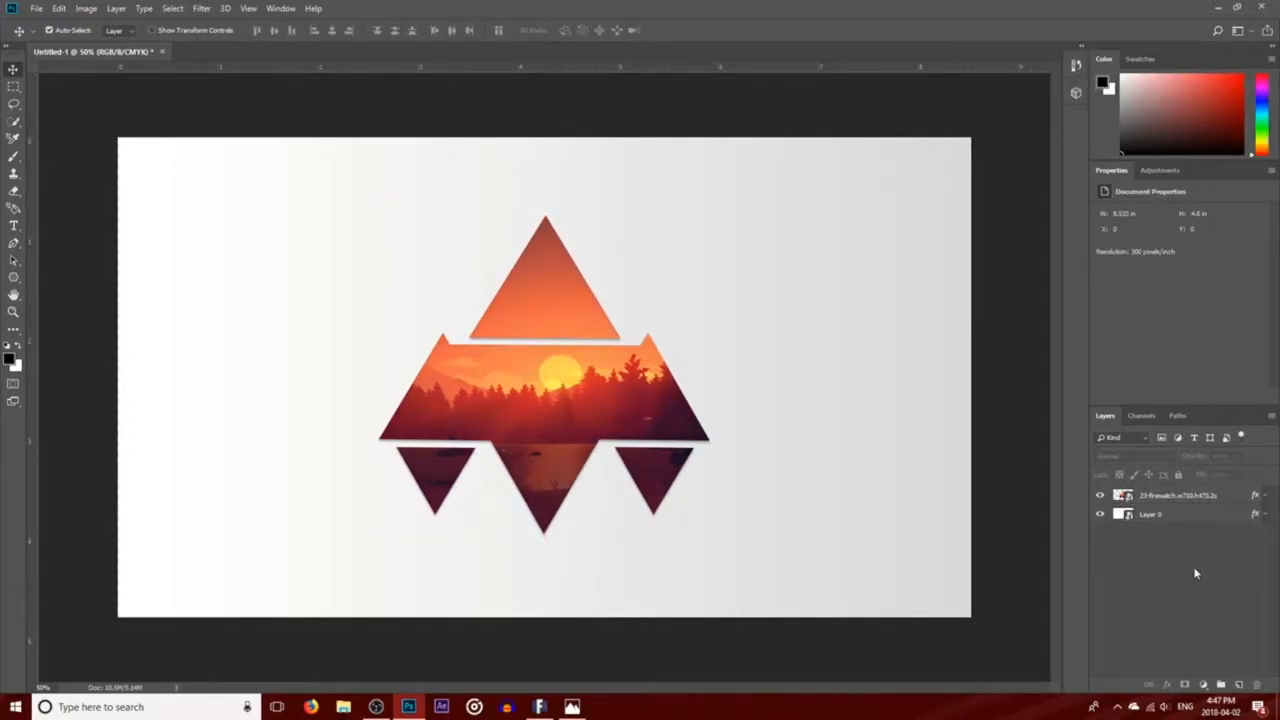